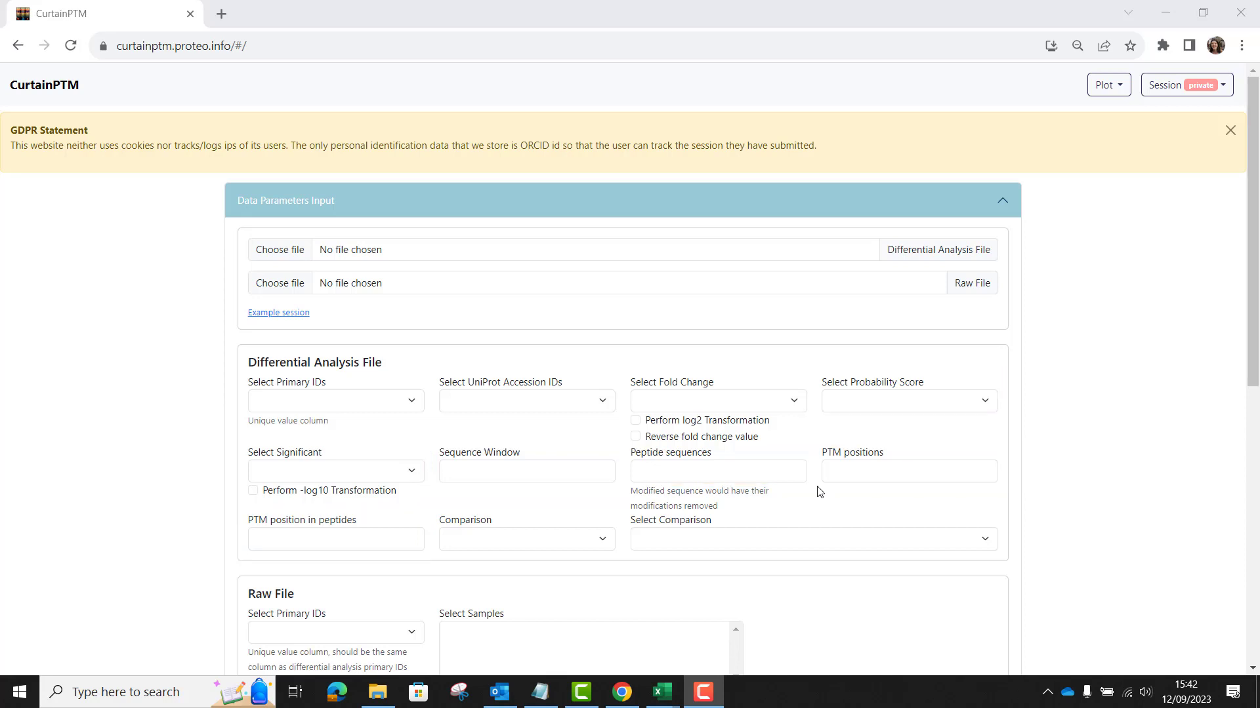
Step: Examine the column headers of the differential abundance workbook in Excel and return to the CurtainPTM page in Chrome
click(657, 690)
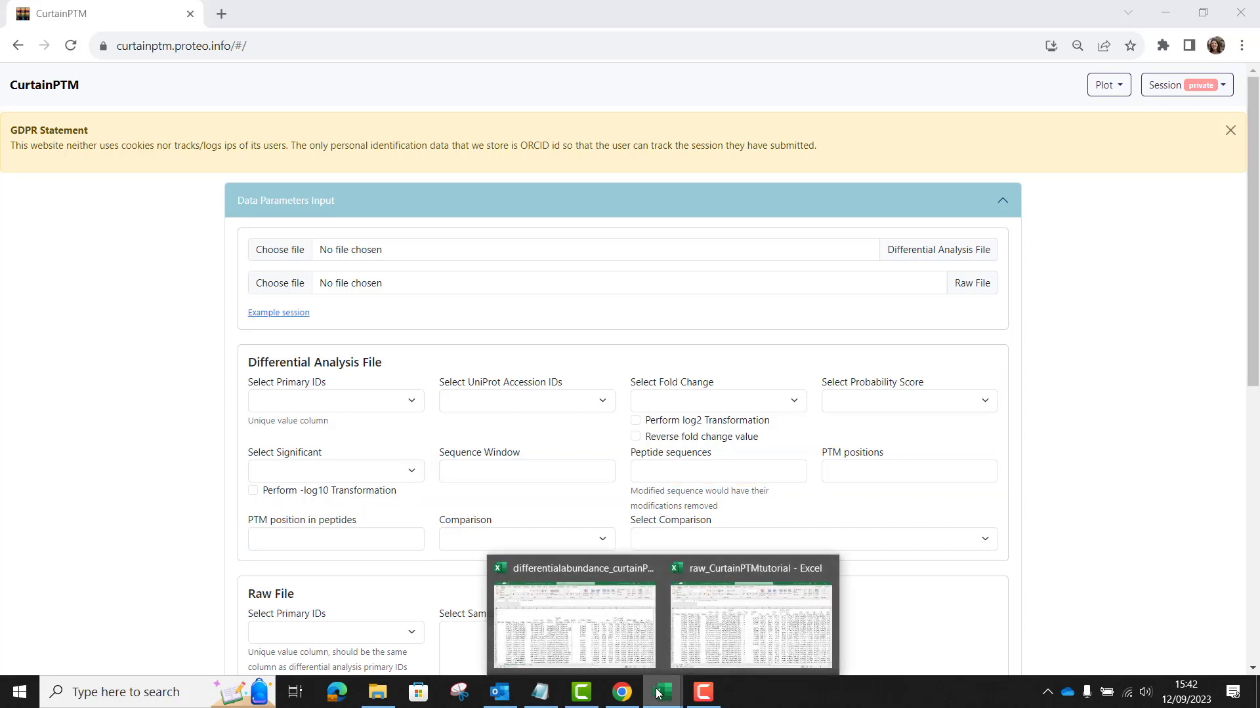
click(622, 655)
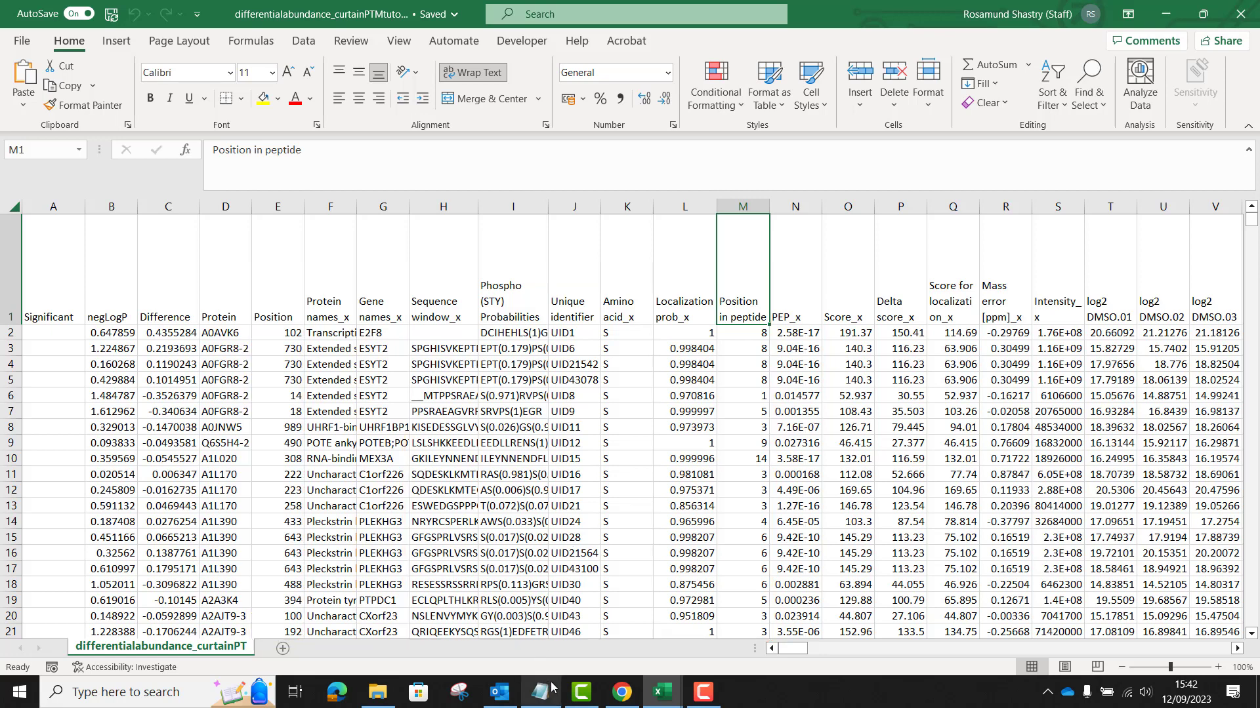
mouse_move(579, 690)
click(621, 692)
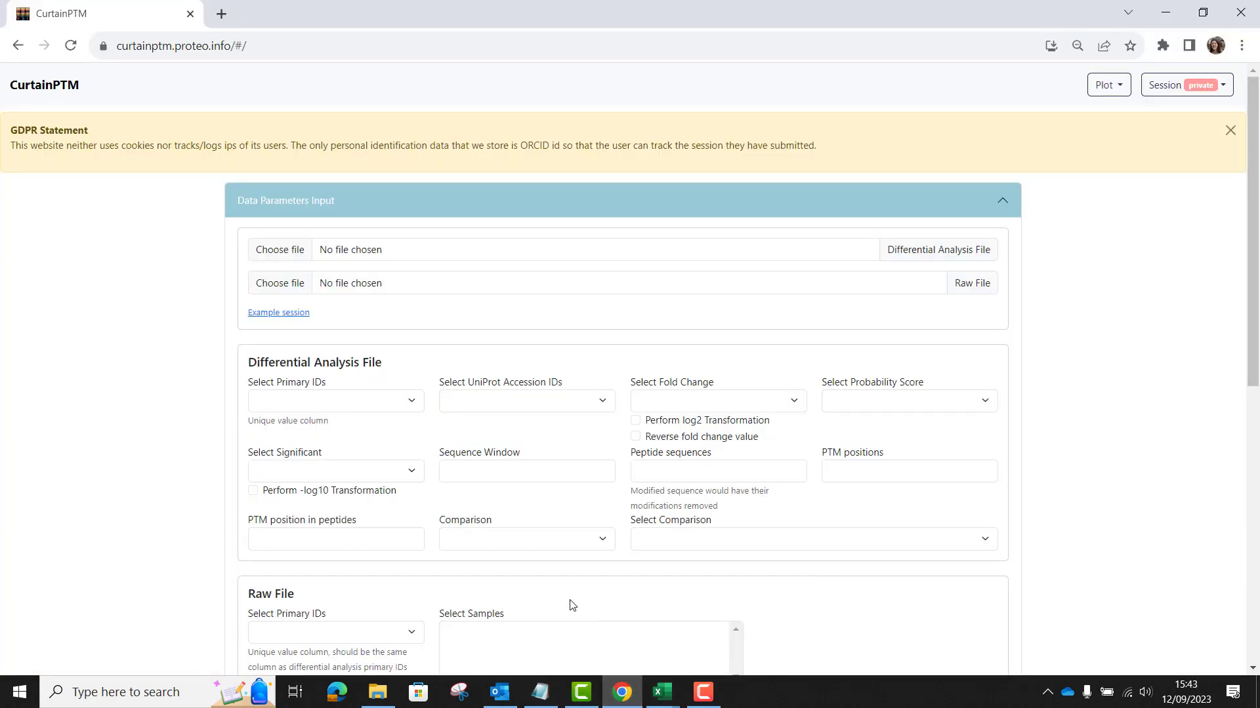
Step: Load differentialabundance_curtainPTMtutorial.txt as the differential analysis file and raw_CurtainPTMtutorial.txt as the raw file from the PTM Tutorial folder
click(289, 252)
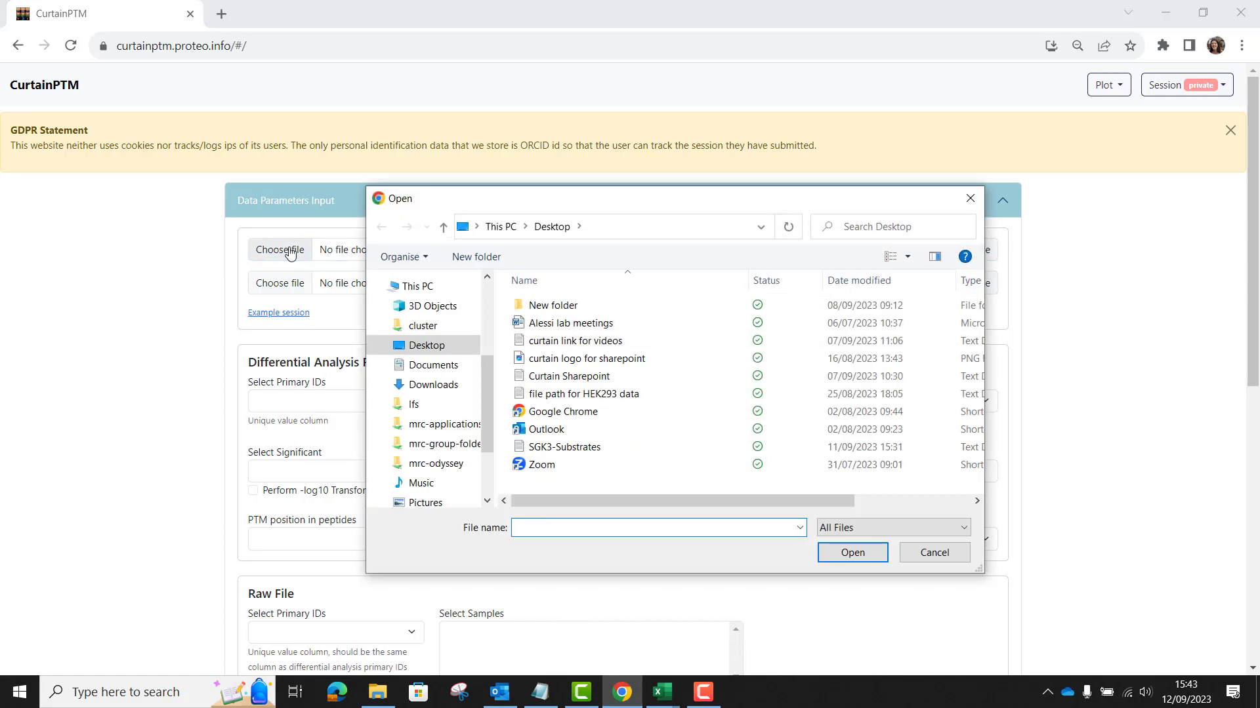
click(429, 367)
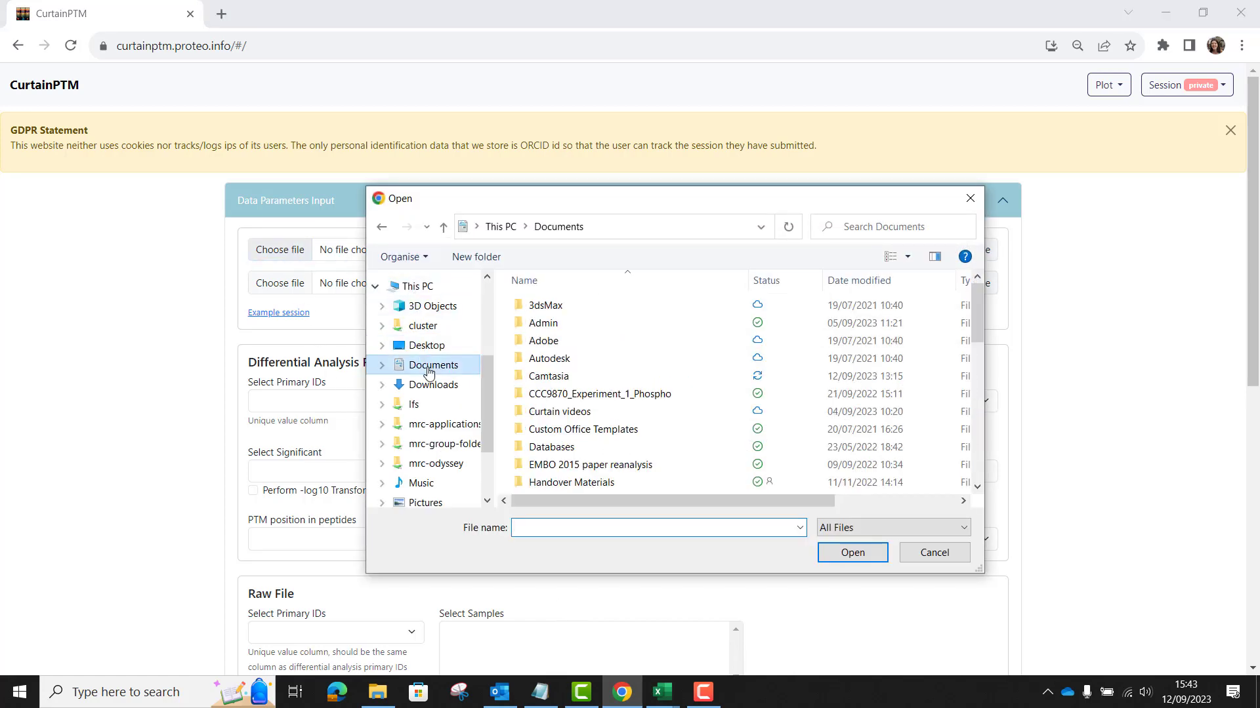
double_click(536, 412)
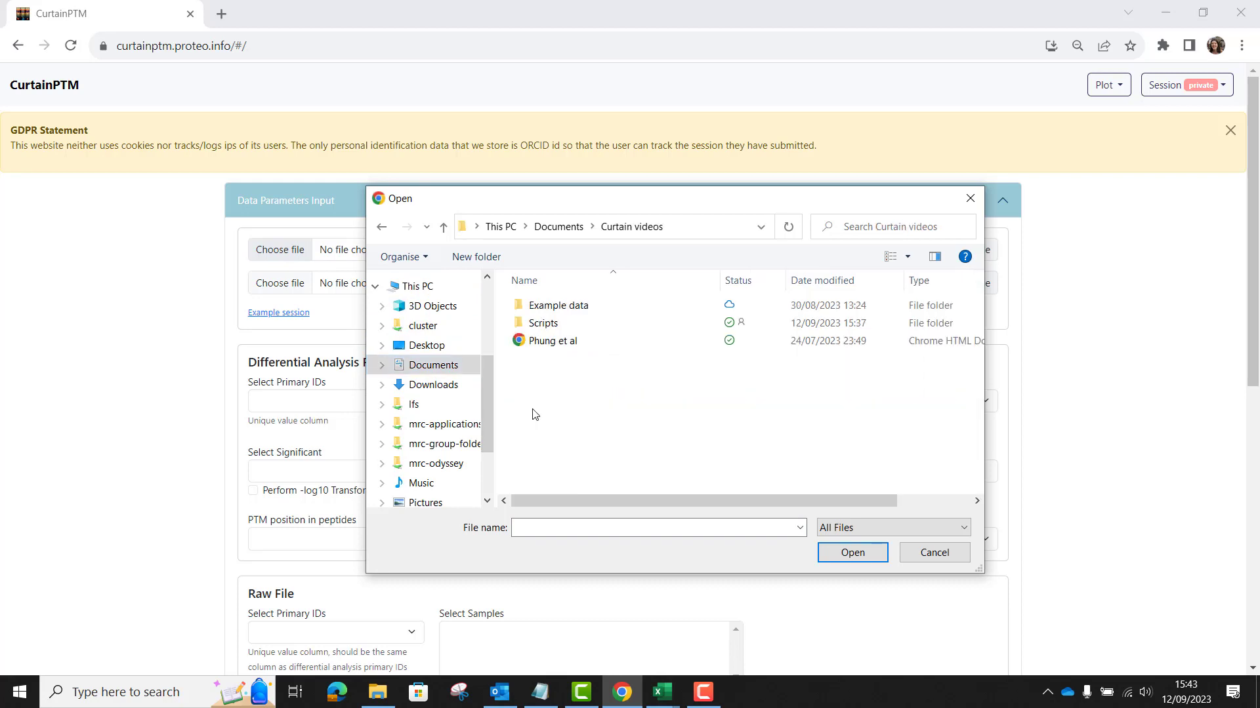
double_click(551, 306)
double_click(552, 307)
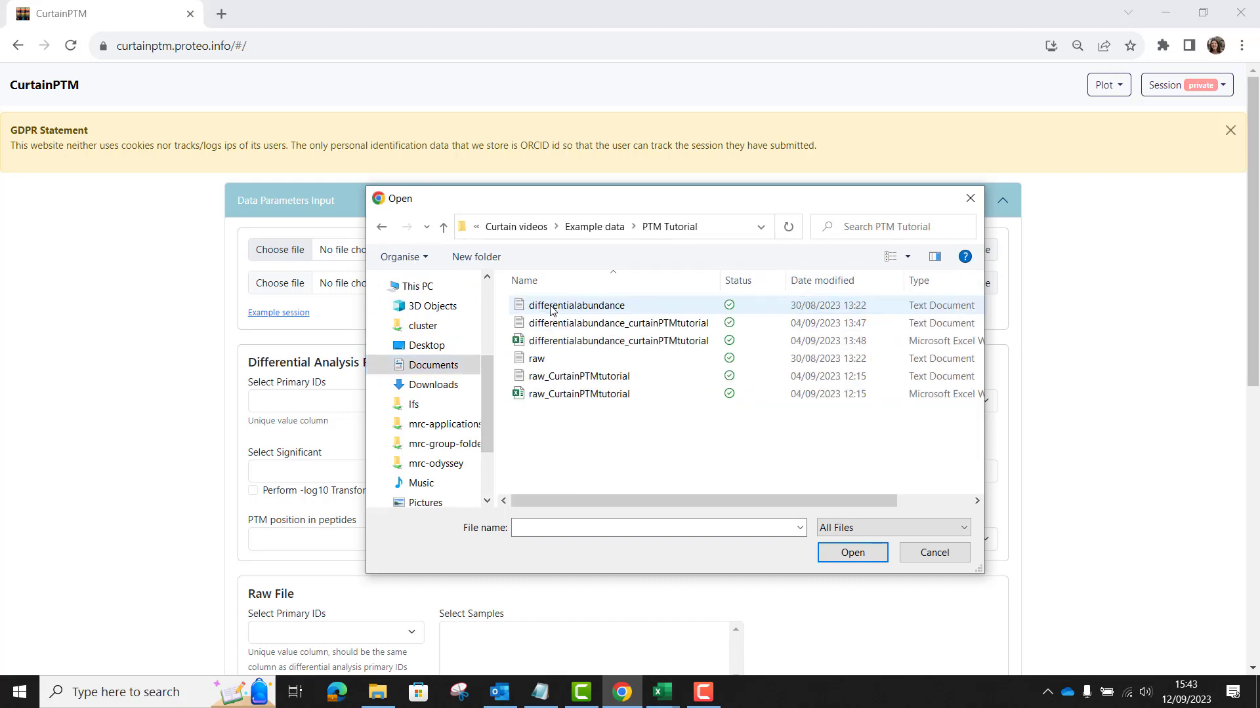
double_click(551, 323)
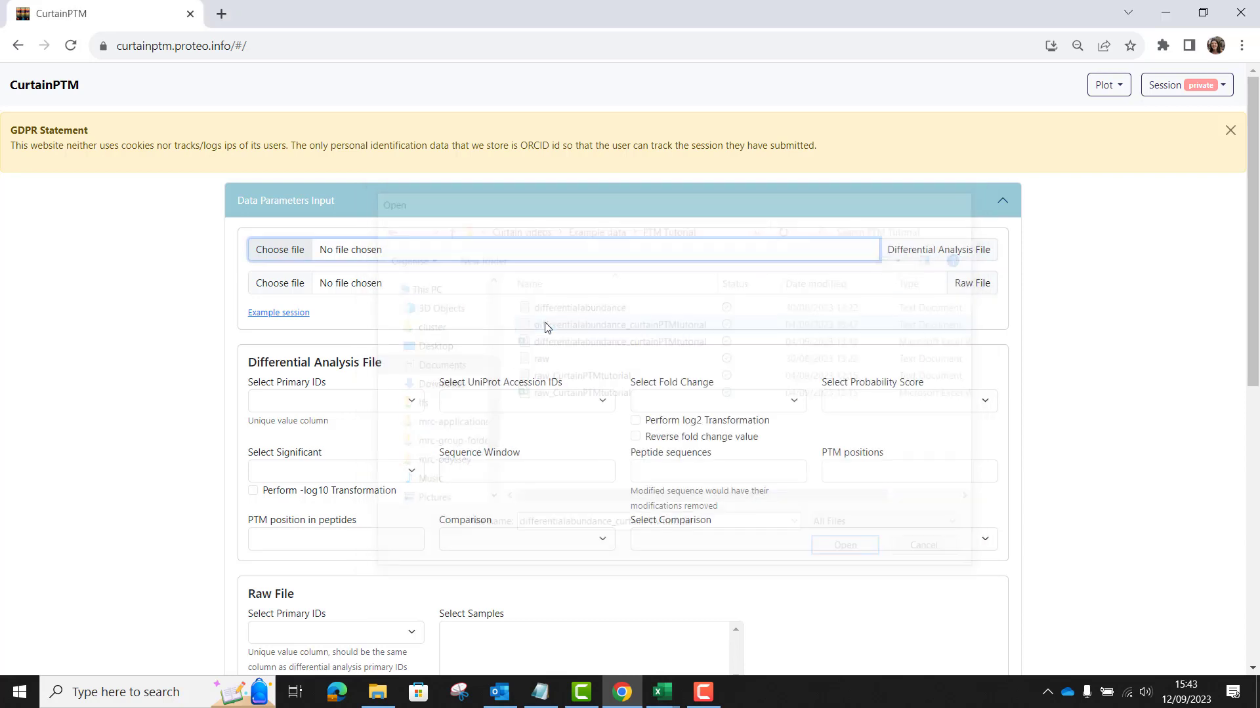
click(292, 289)
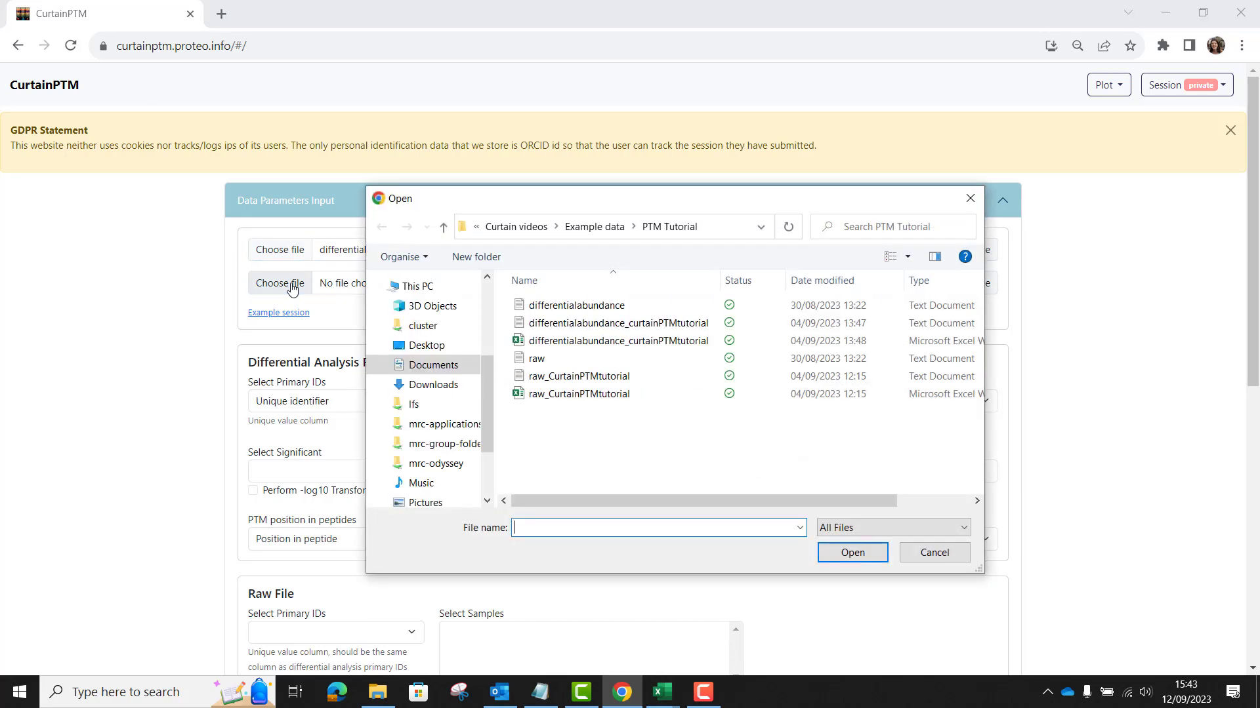
double_click(541, 379)
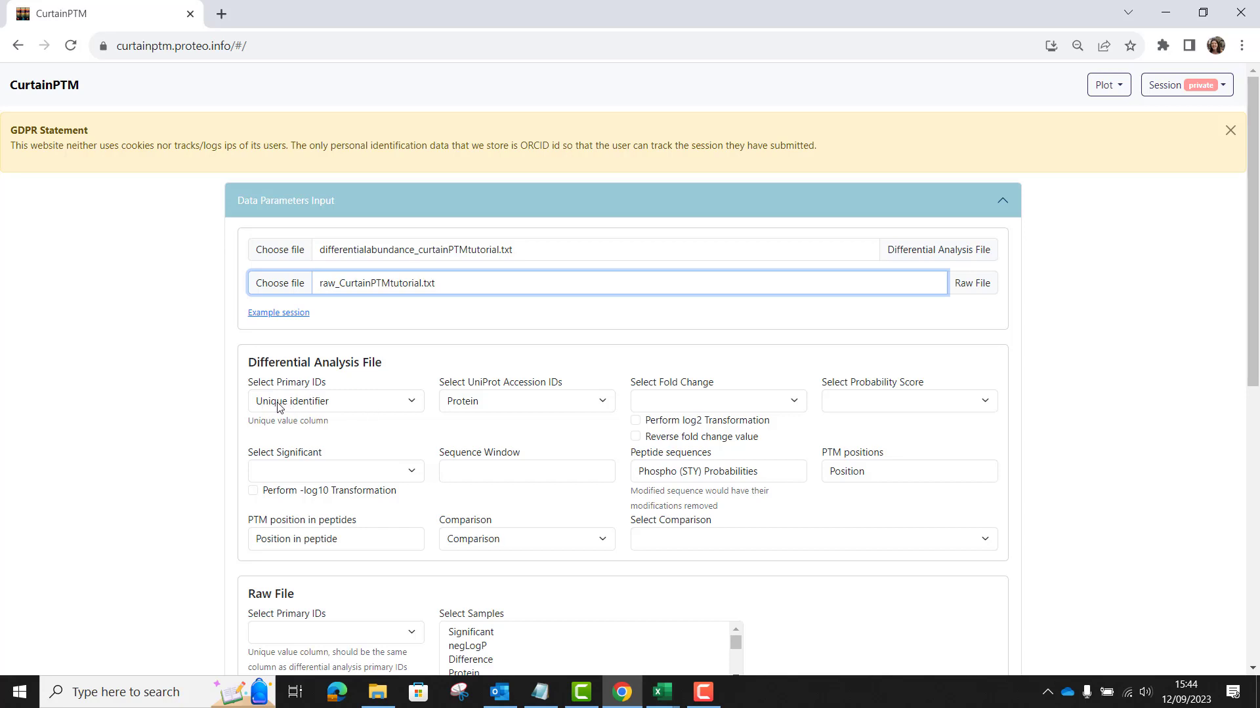
Step: Check the Unique identifier and Protein columns in the differential abundance workbook in Excel against the primary and UniProt accession ID selections in CurtainPTM
mouse_move(669, 706)
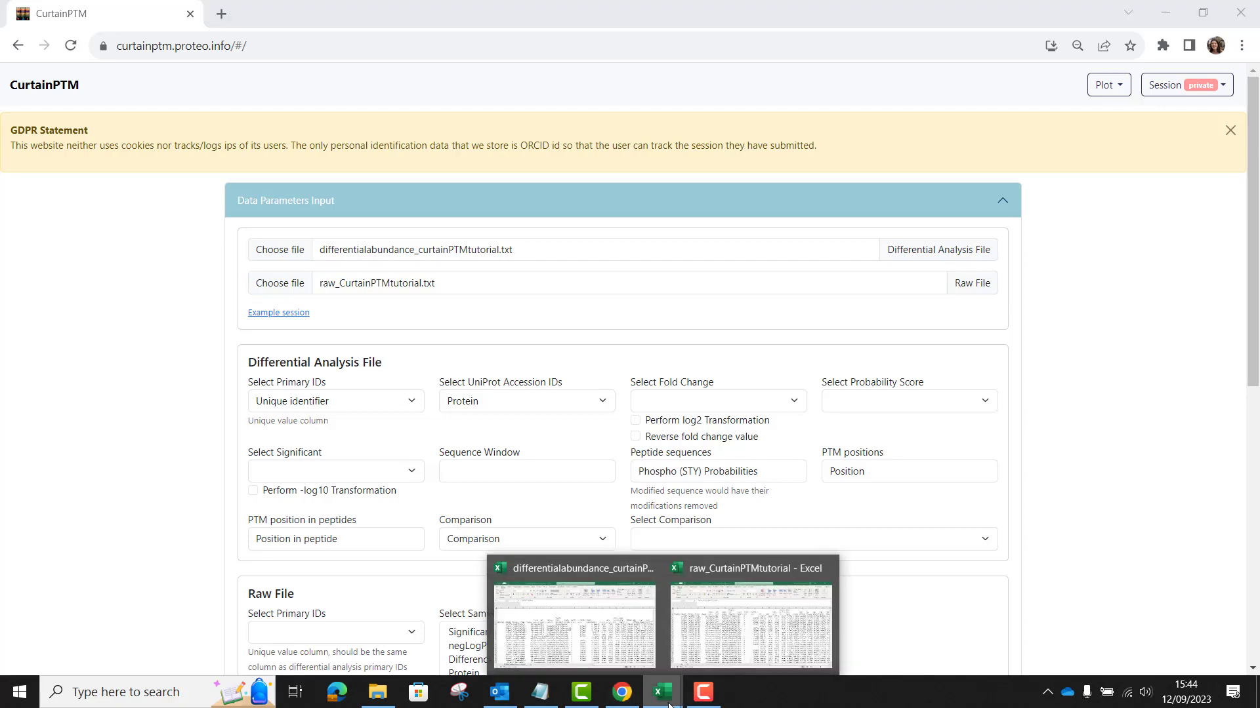
click(619, 652)
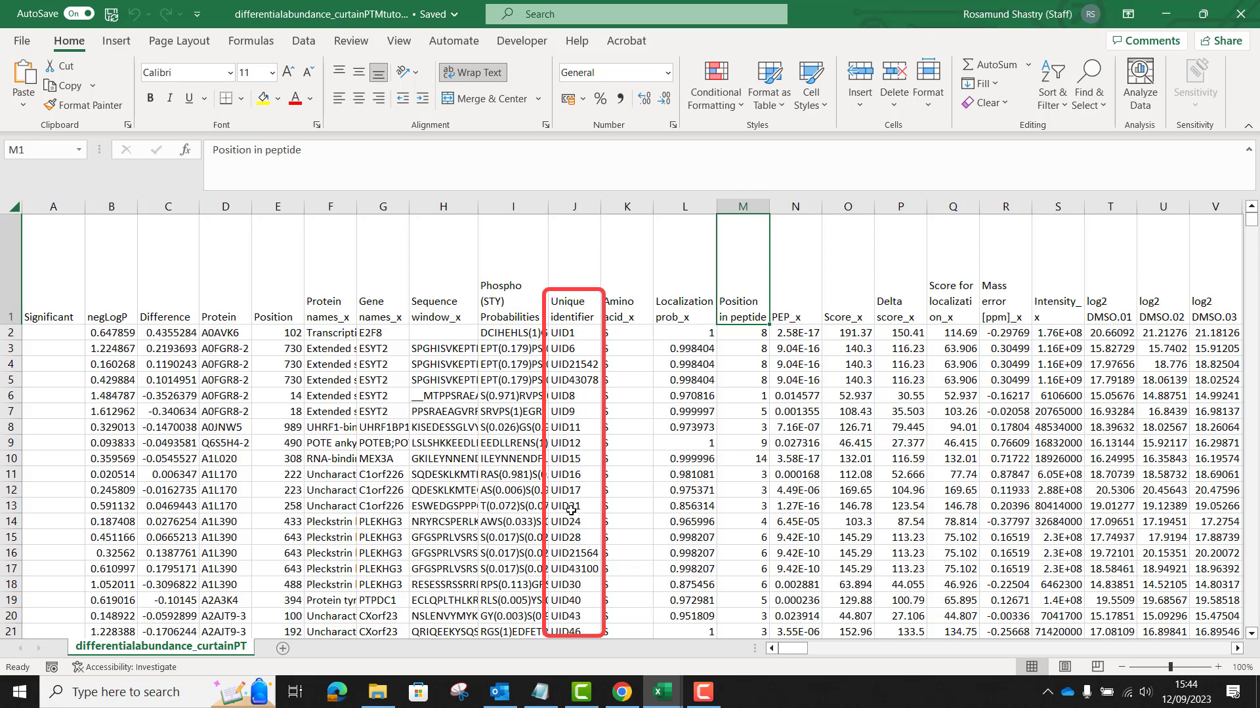
click(622, 692)
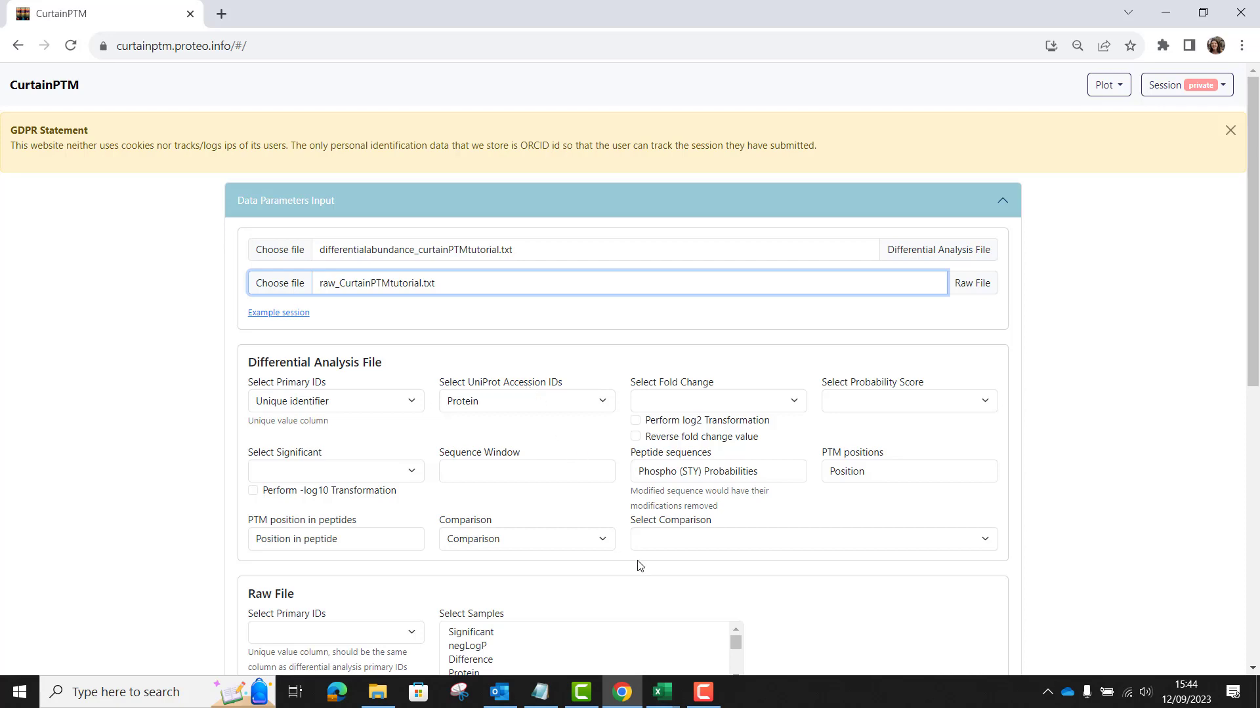
click(667, 693)
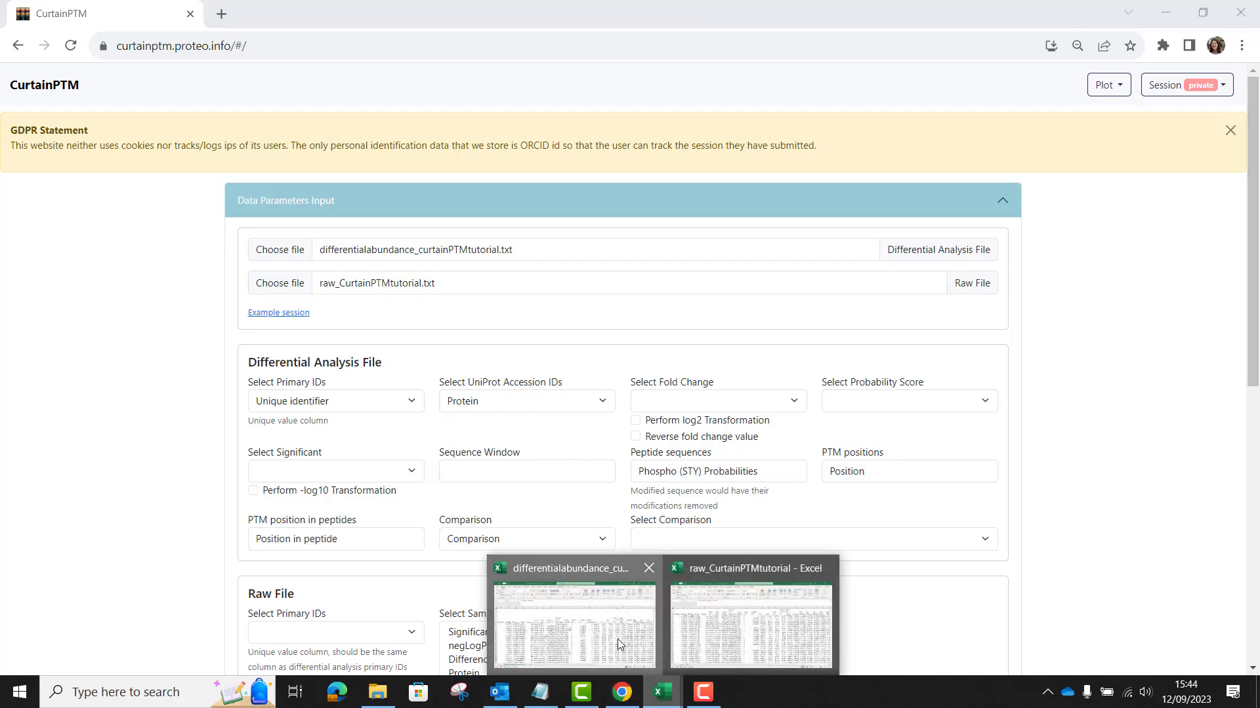
click(576, 626)
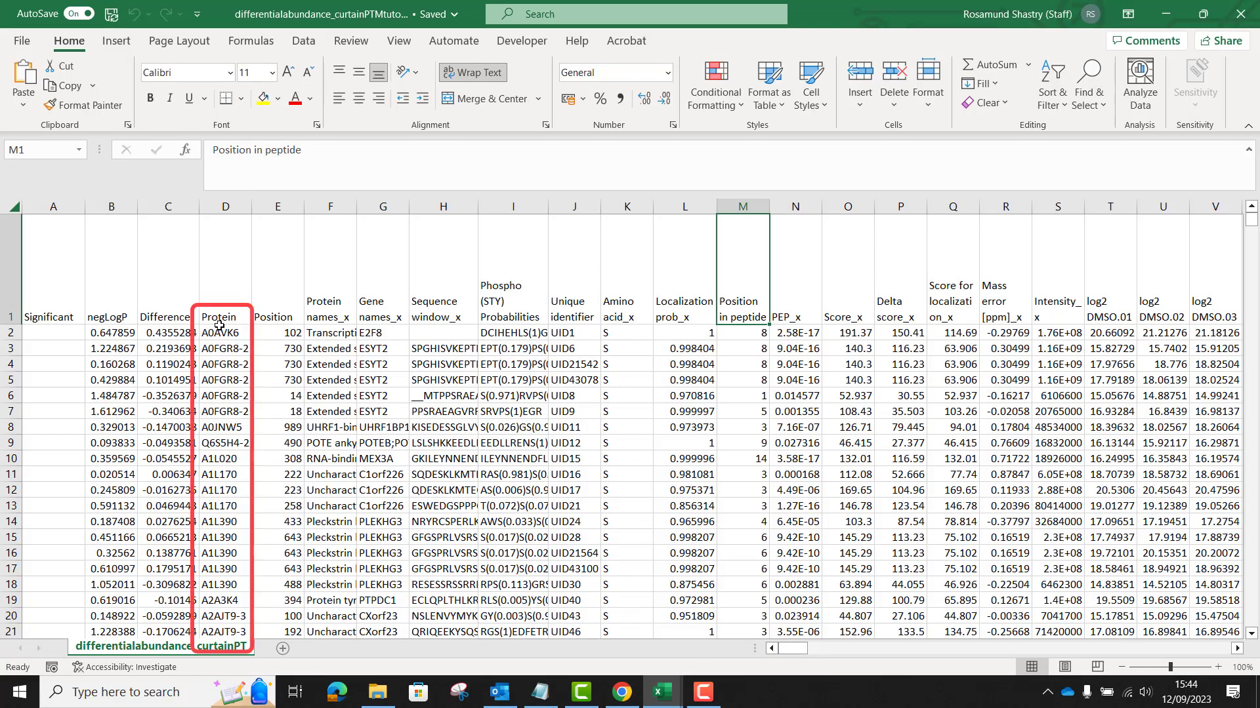
click(622, 692)
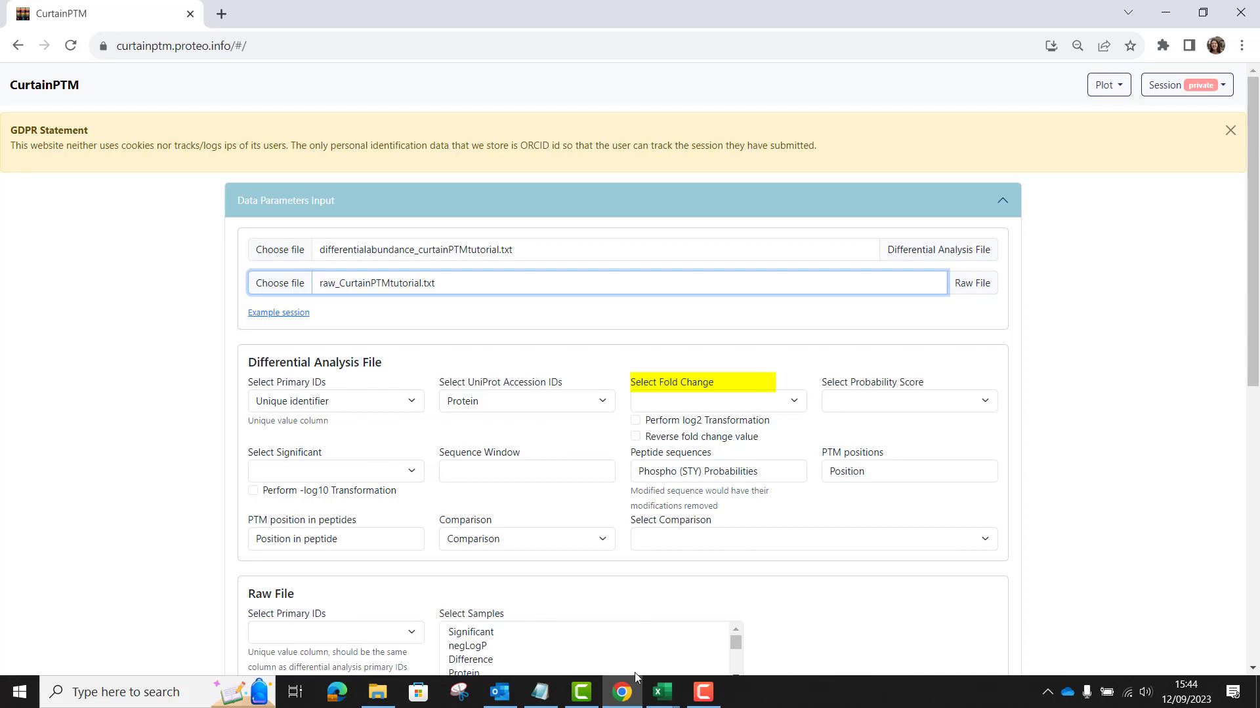
Step: Check the Difference column in the Excel differential abundance workbook and select Difference as the fold change column in CurtainPTM
mouse_move(662, 692)
click(570, 610)
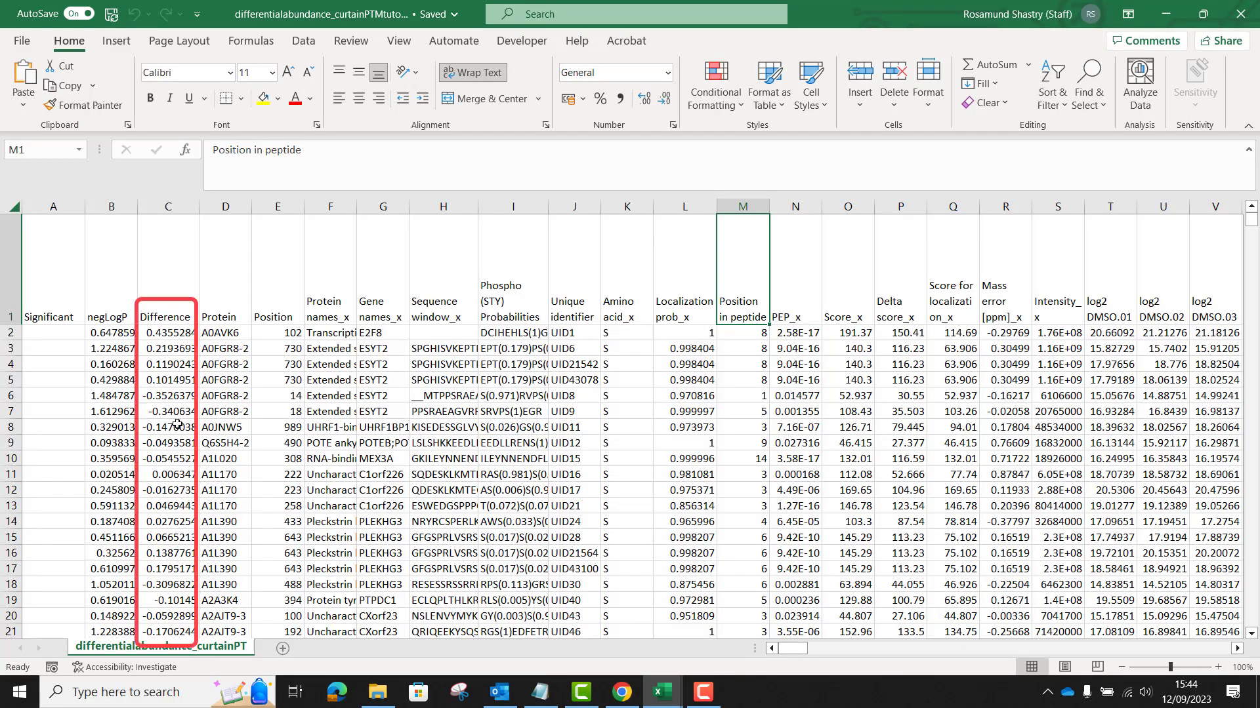
click(615, 699)
click(792, 402)
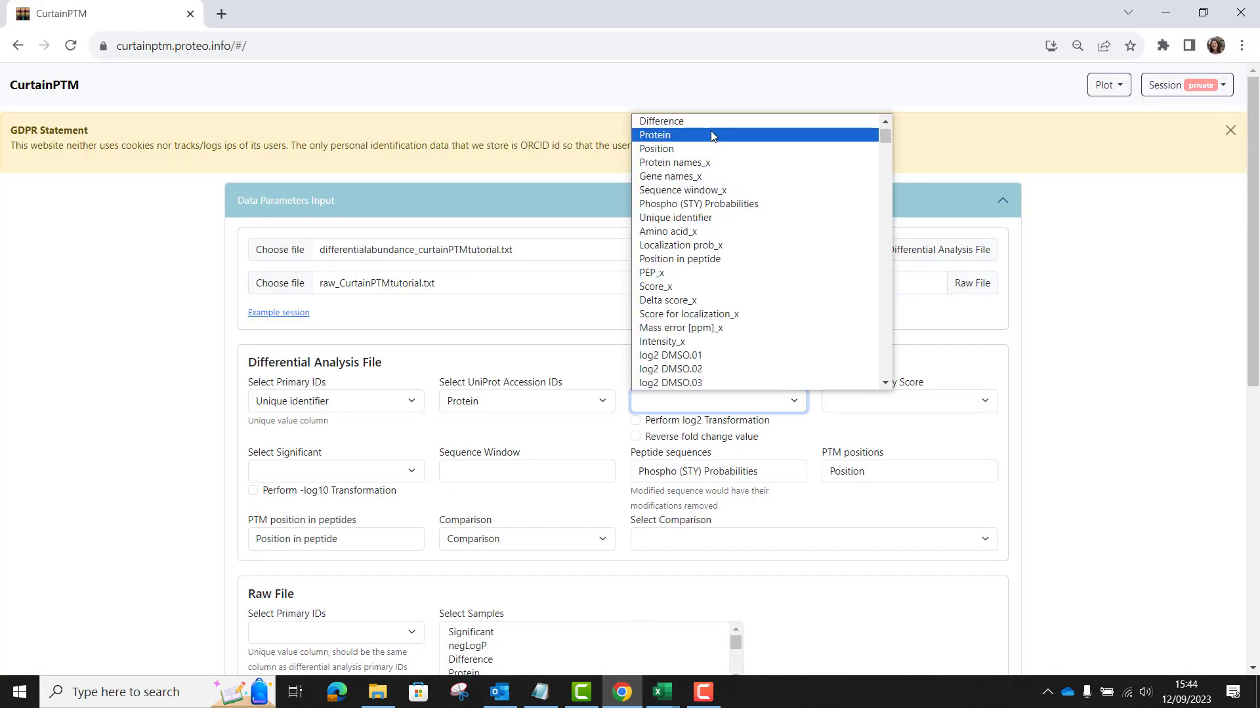
click(710, 125)
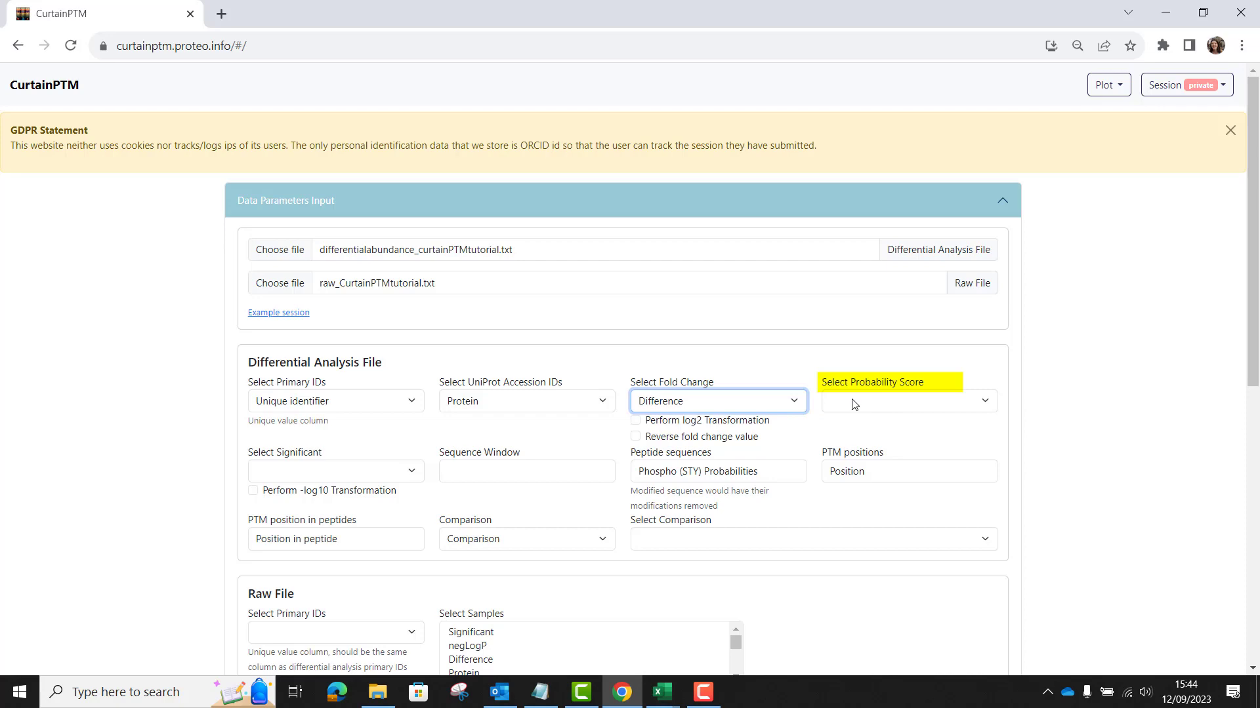
Step: Consult the differential abundance workbook in Excel and select Localization prob_x as the probability score column in CurtainPTM
mouse_move(662, 692)
click(614, 628)
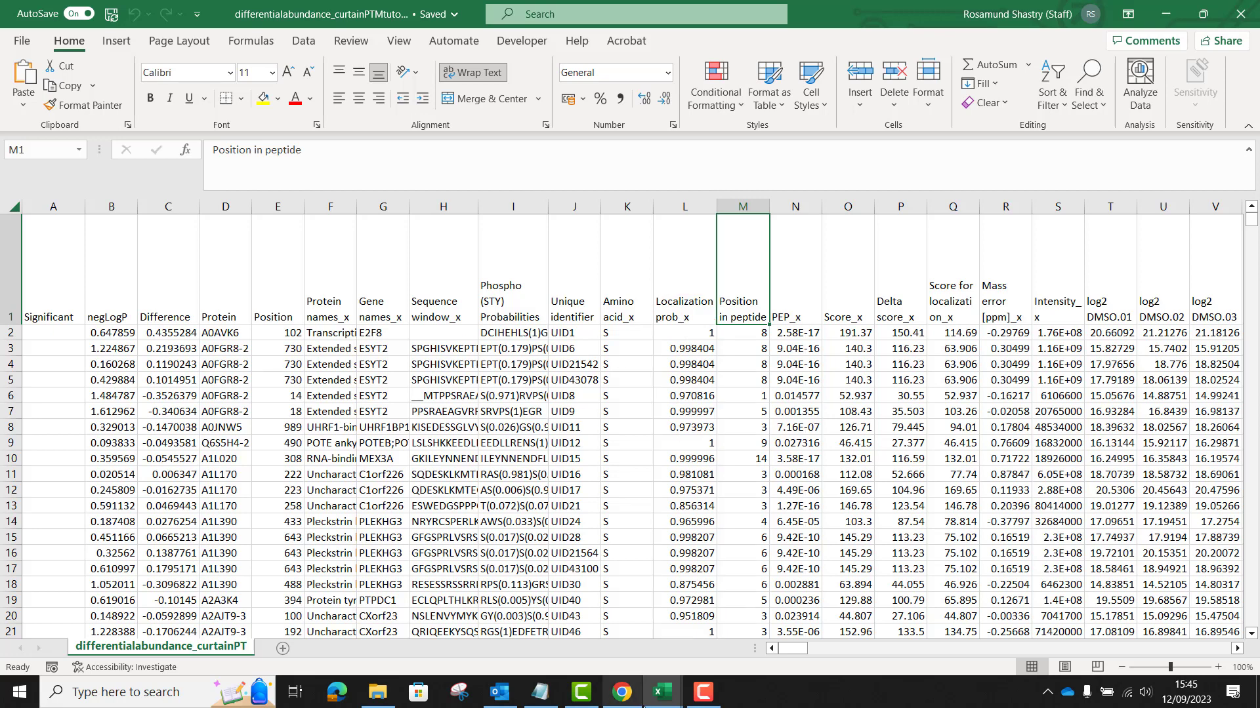
click(622, 693)
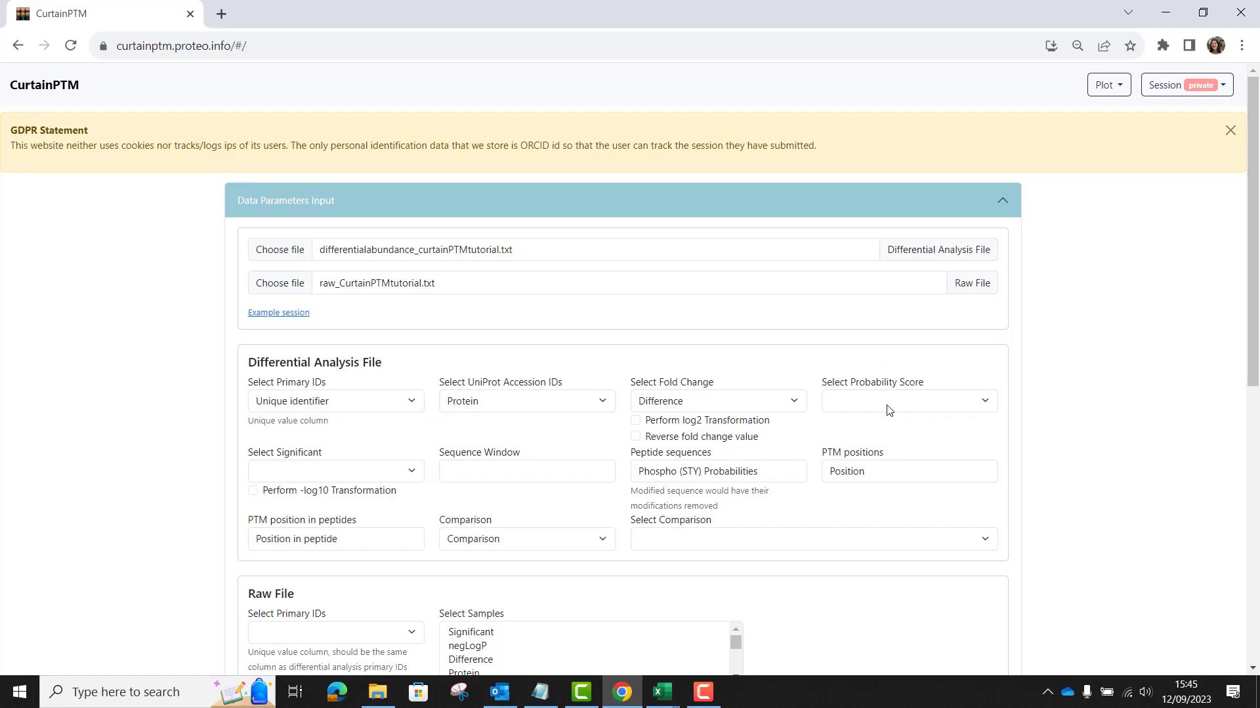
click(985, 402)
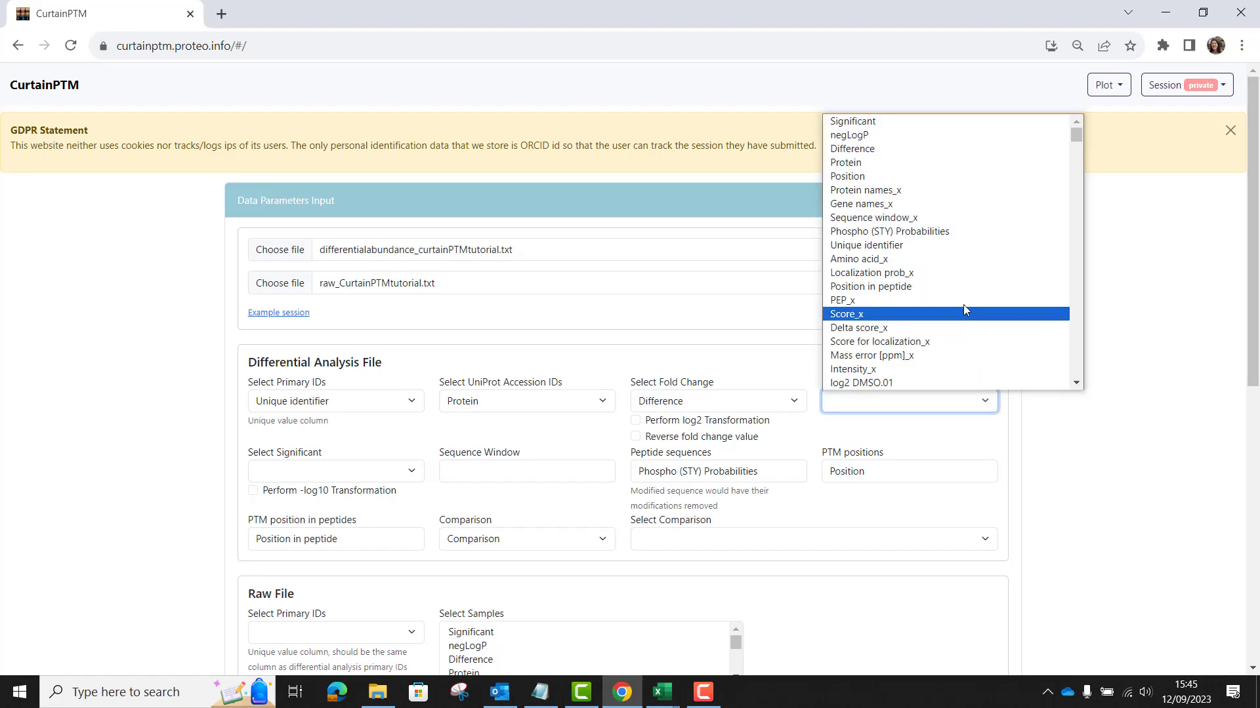
click(955, 276)
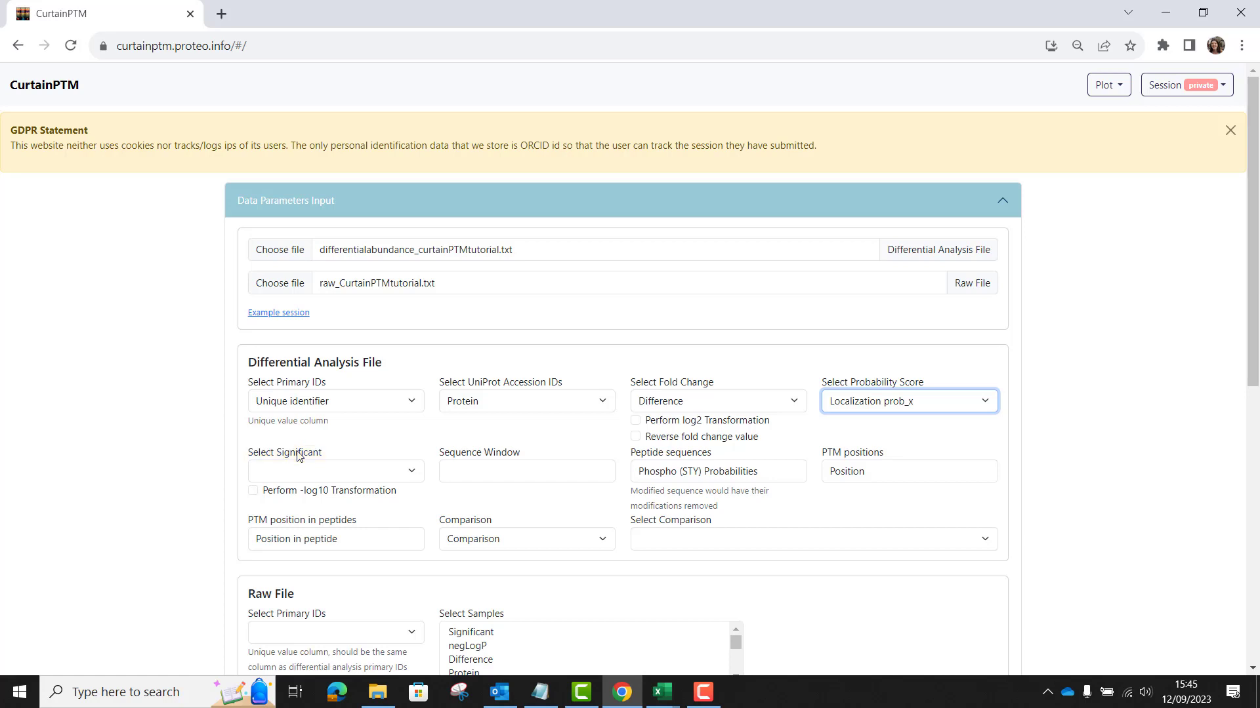
Step: Select negLogP as the significance column in CurtainPTM and check that column in the Excel differential abundance workbook
click(405, 478)
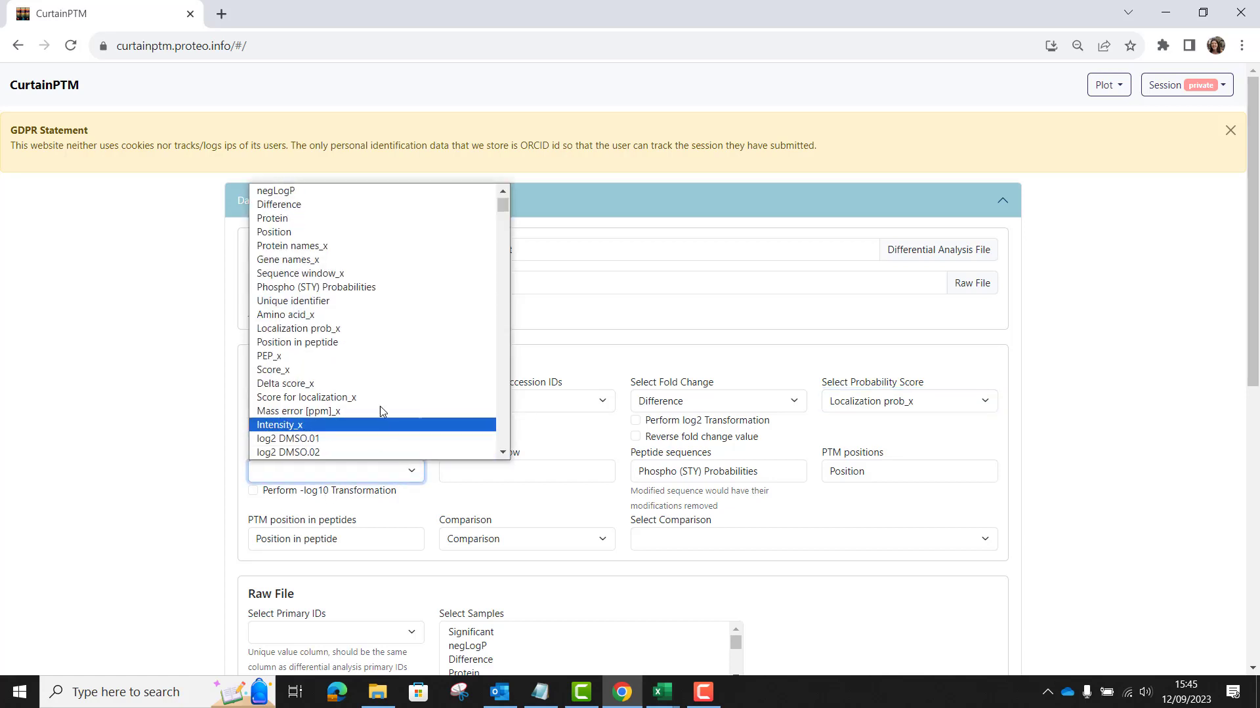
click(378, 196)
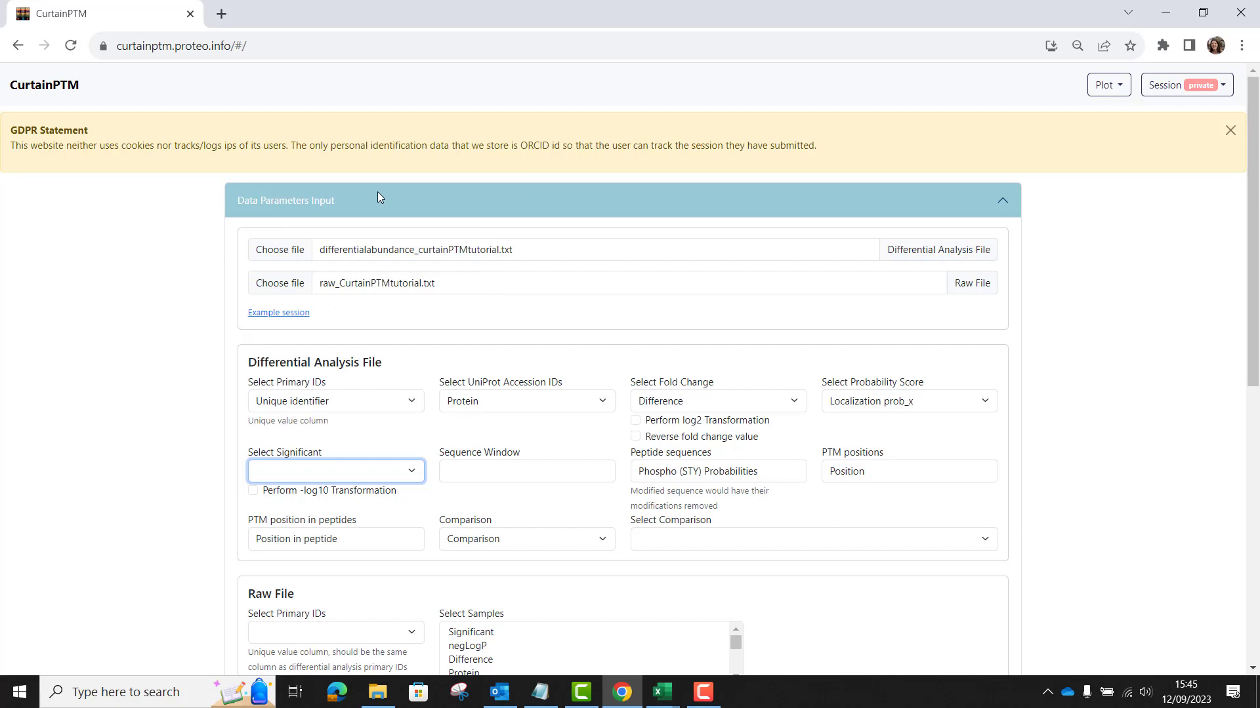
click(663, 692)
click(584, 628)
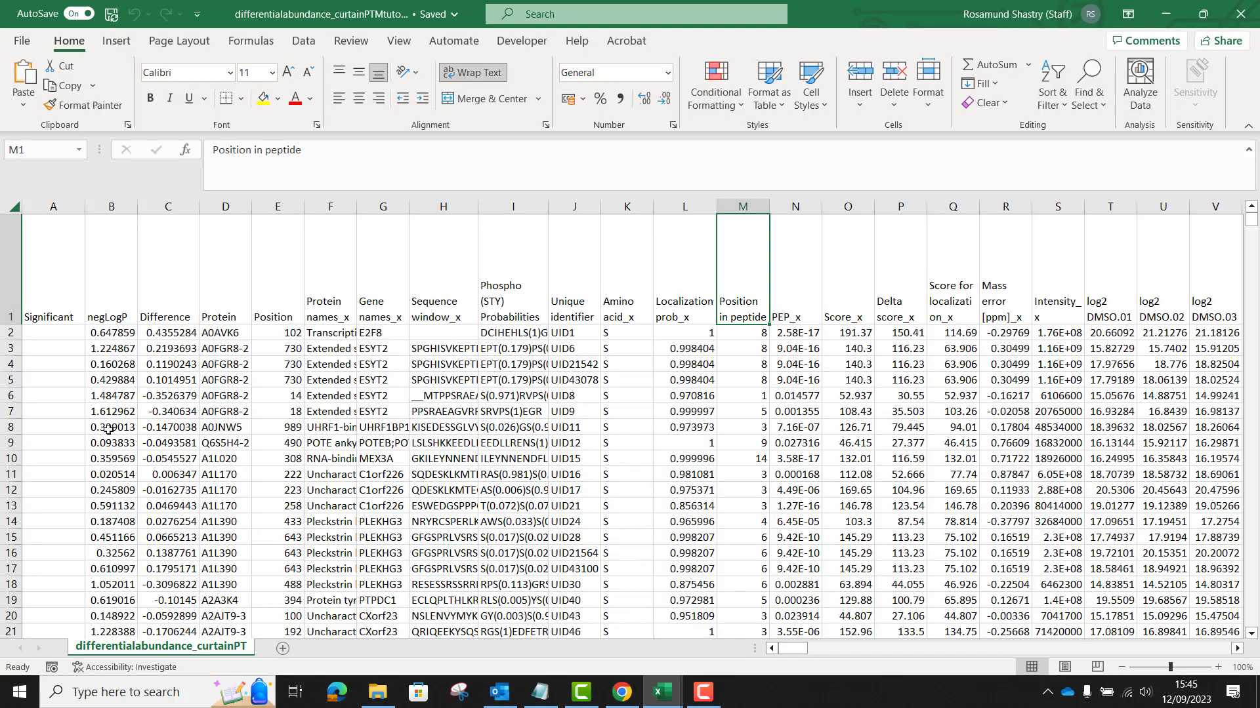
click(622, 692)
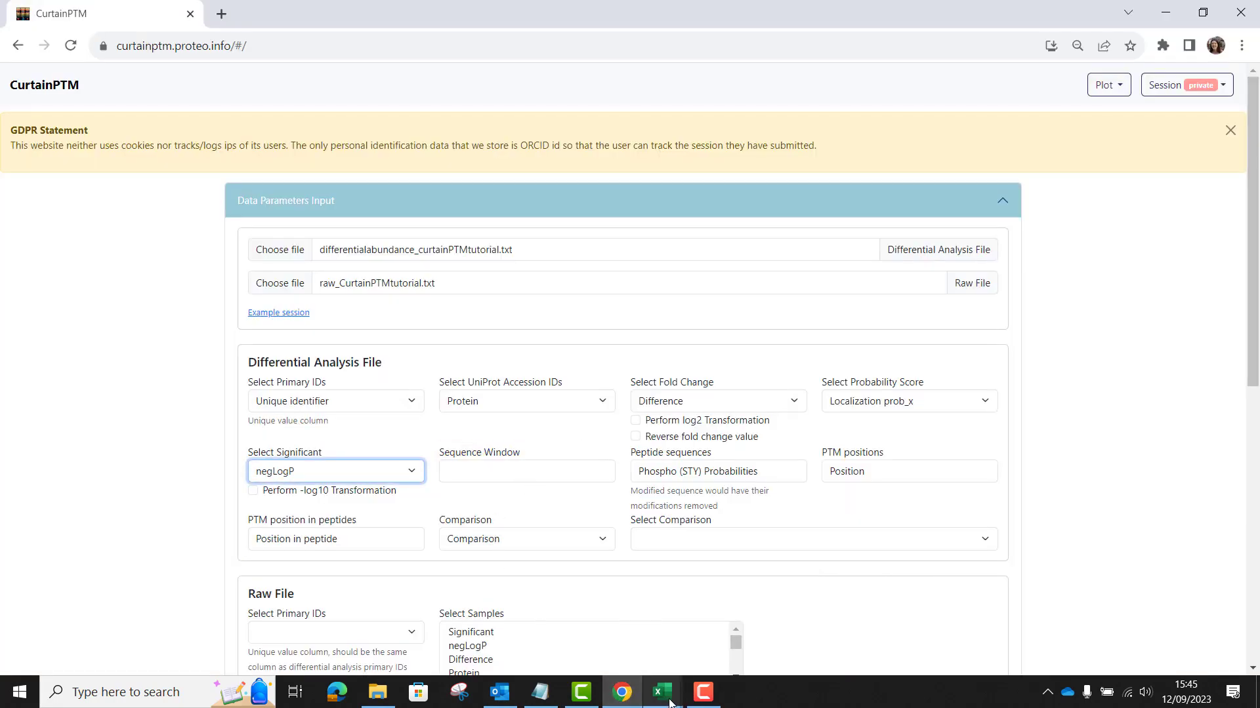
Step: Check the sequence window column in the Excel workbook and set the sequence window in CurtainPTM to Sequence window_x
mouse_move(663, 692)
click(525, 619)
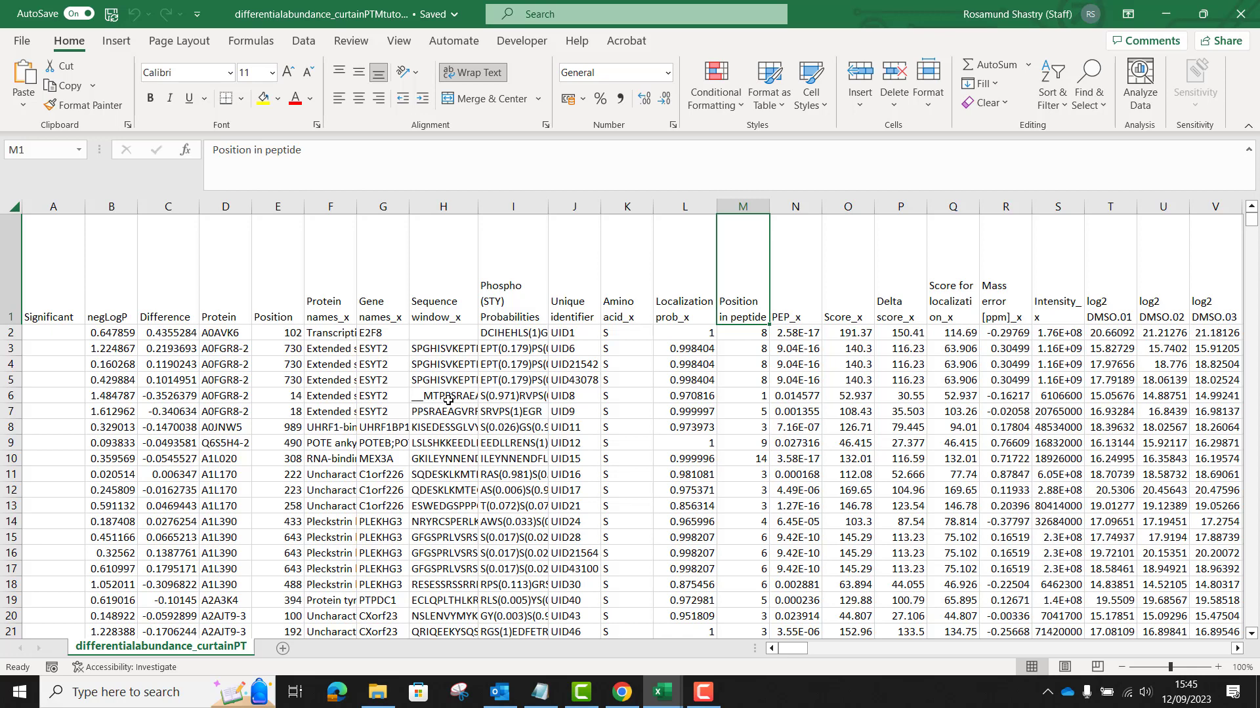
click(623, 697)
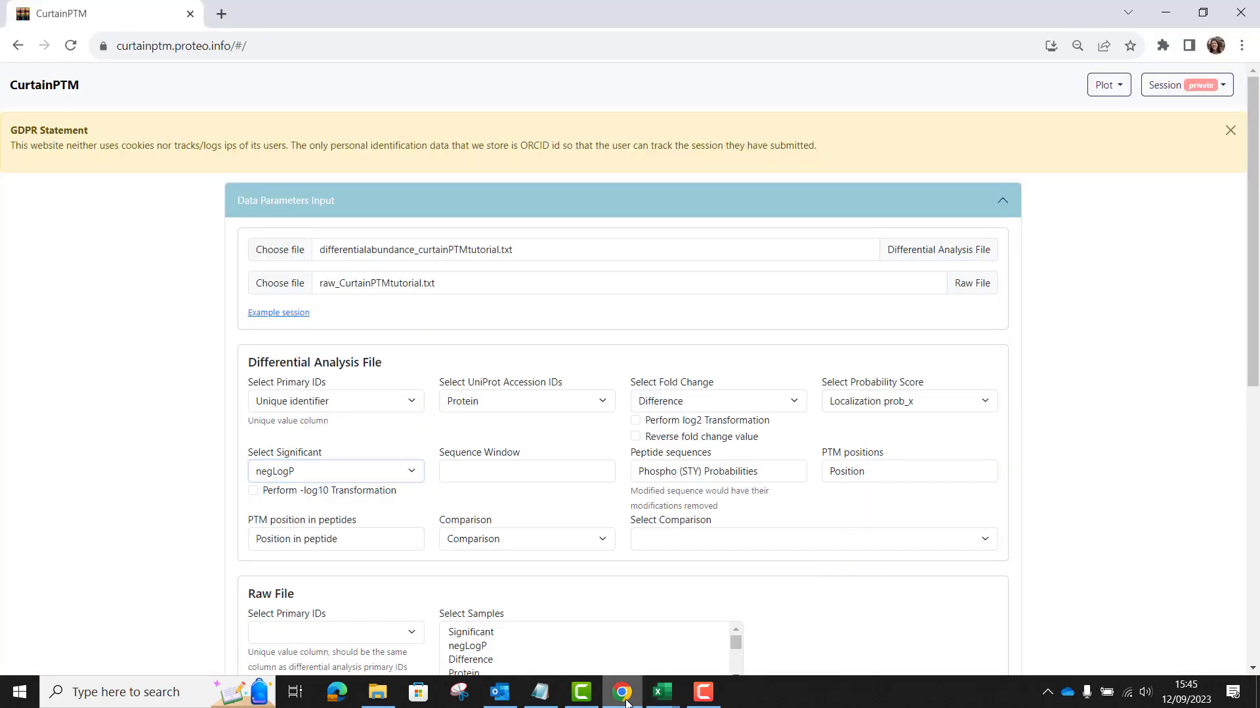
click(575, 477)
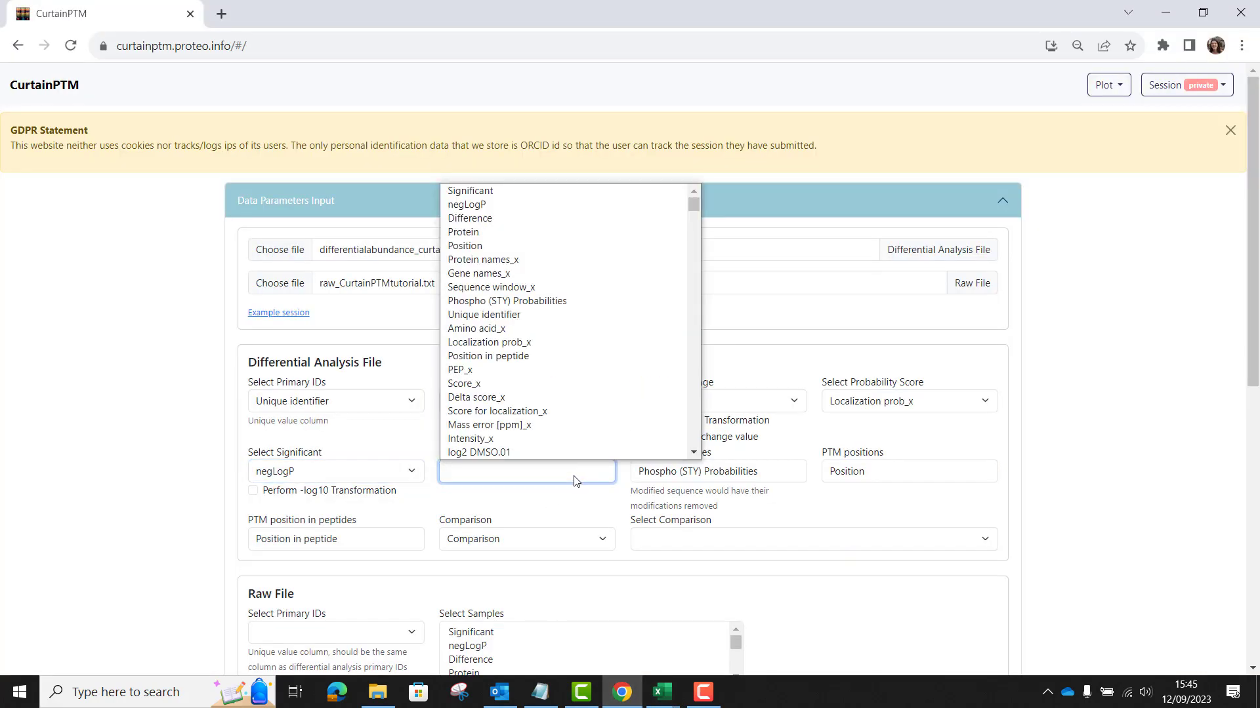
click(521, 276)
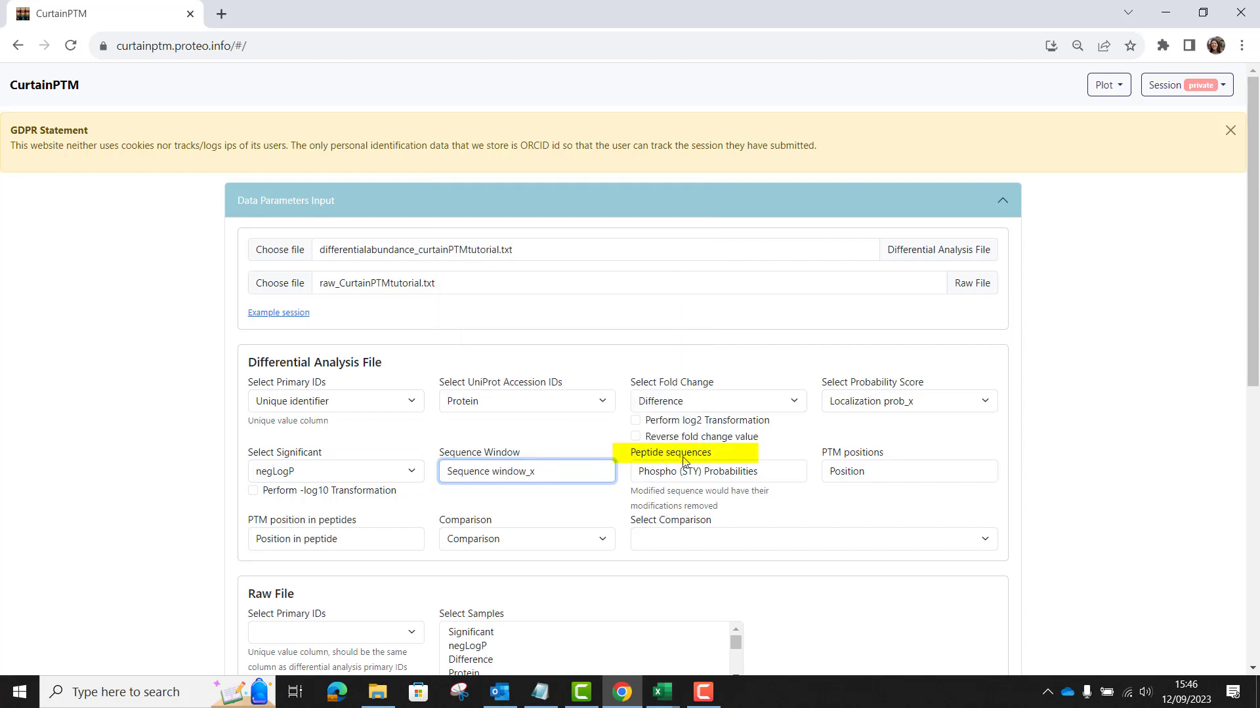
Step: Check the Phospho (STY) Probabilities and Position columns in the Excel workbook against CurtainPTM's peptide sequences and PTM positions selections
click(664, 698)
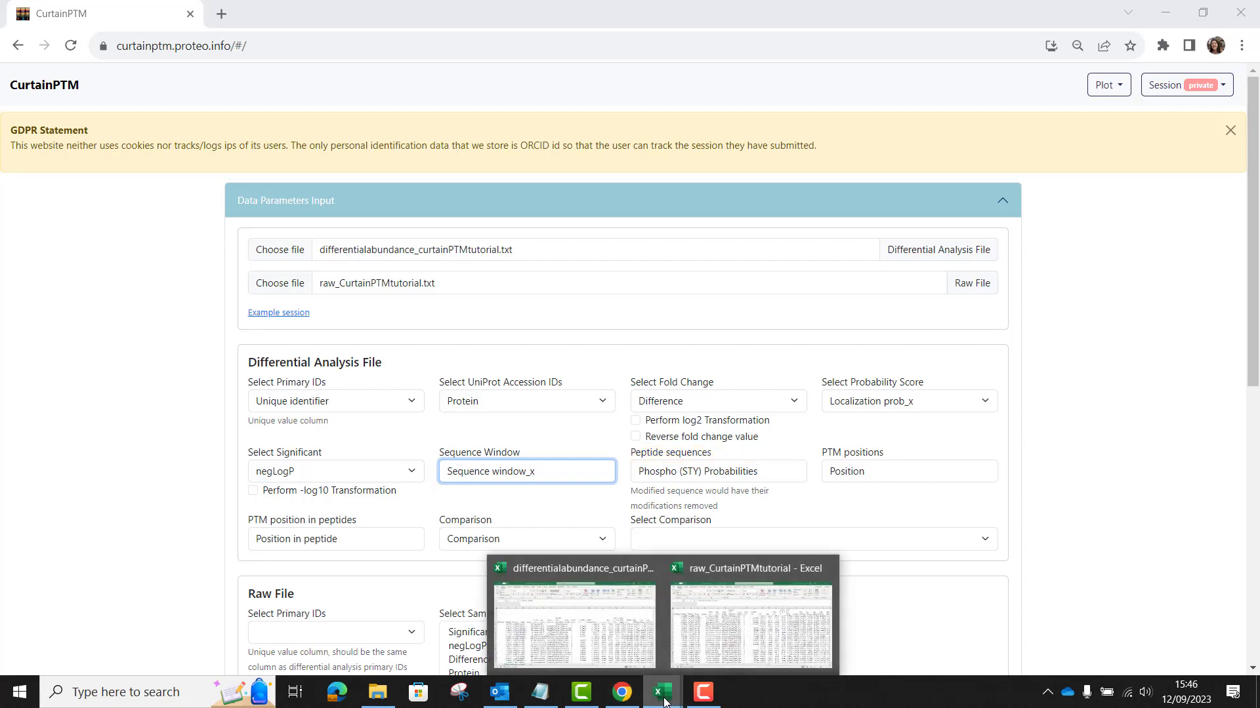
click(604, 635)
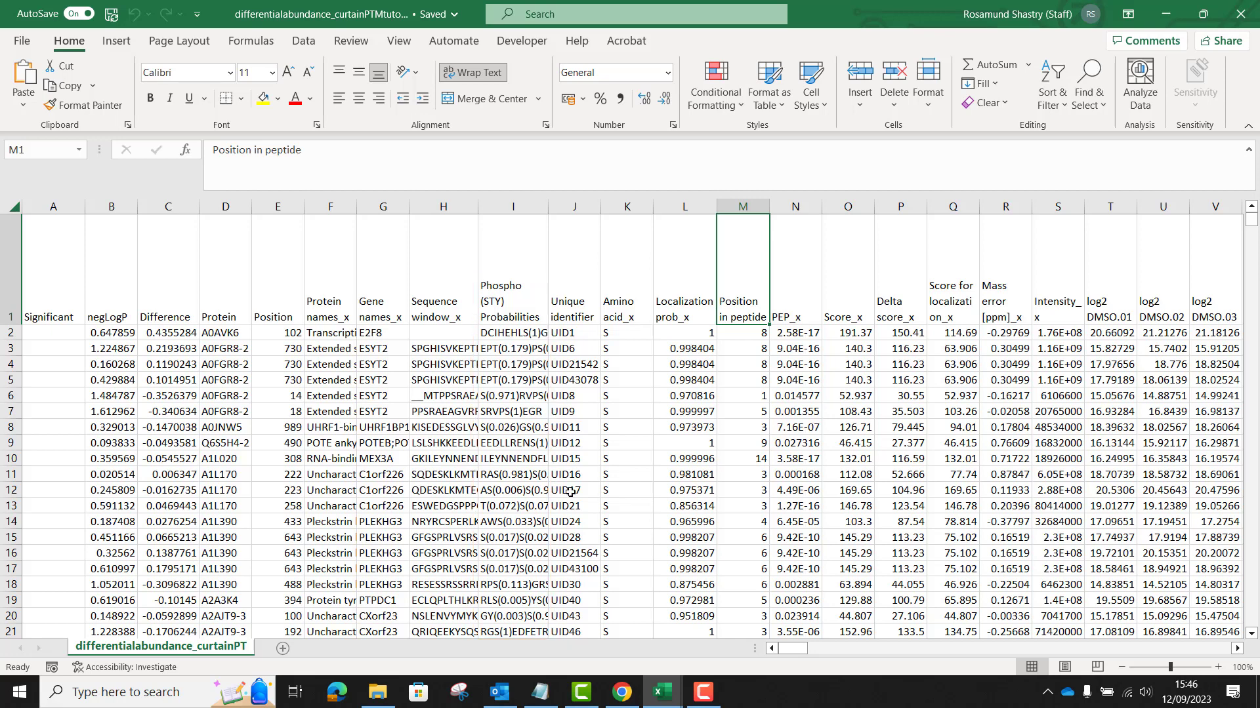
click(623, 693)
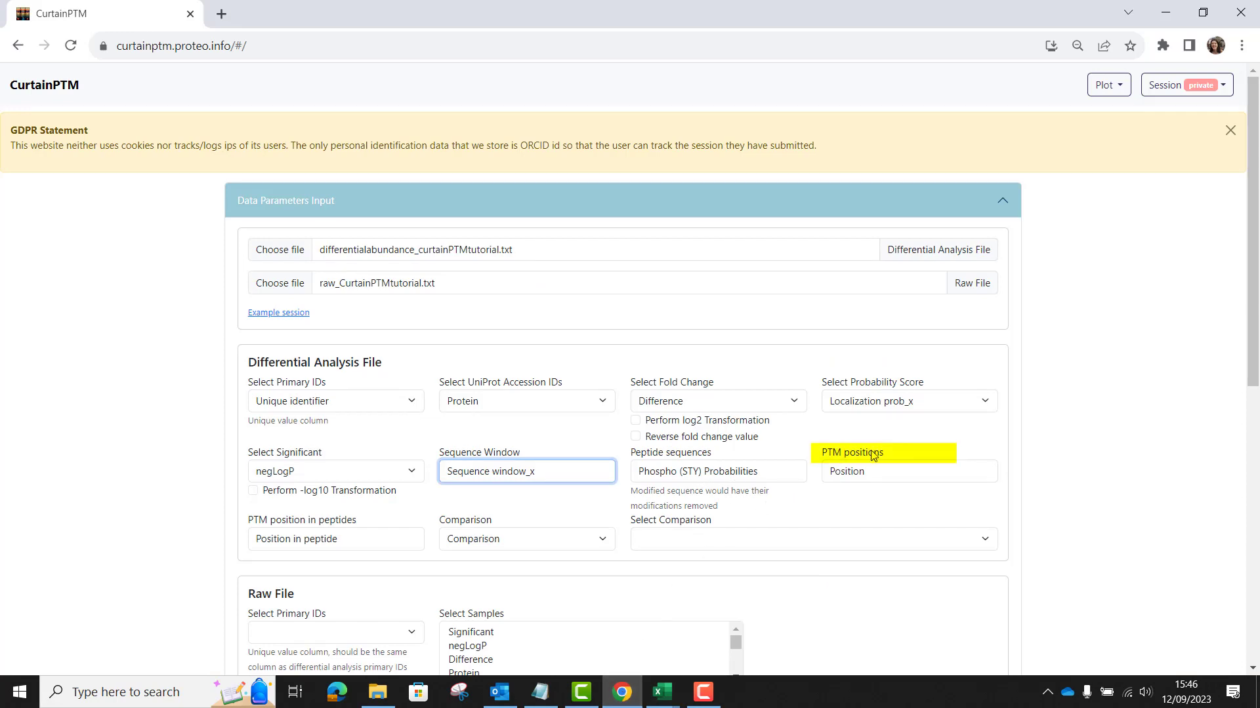
mouse_move(663, 693)
click(577, 623)
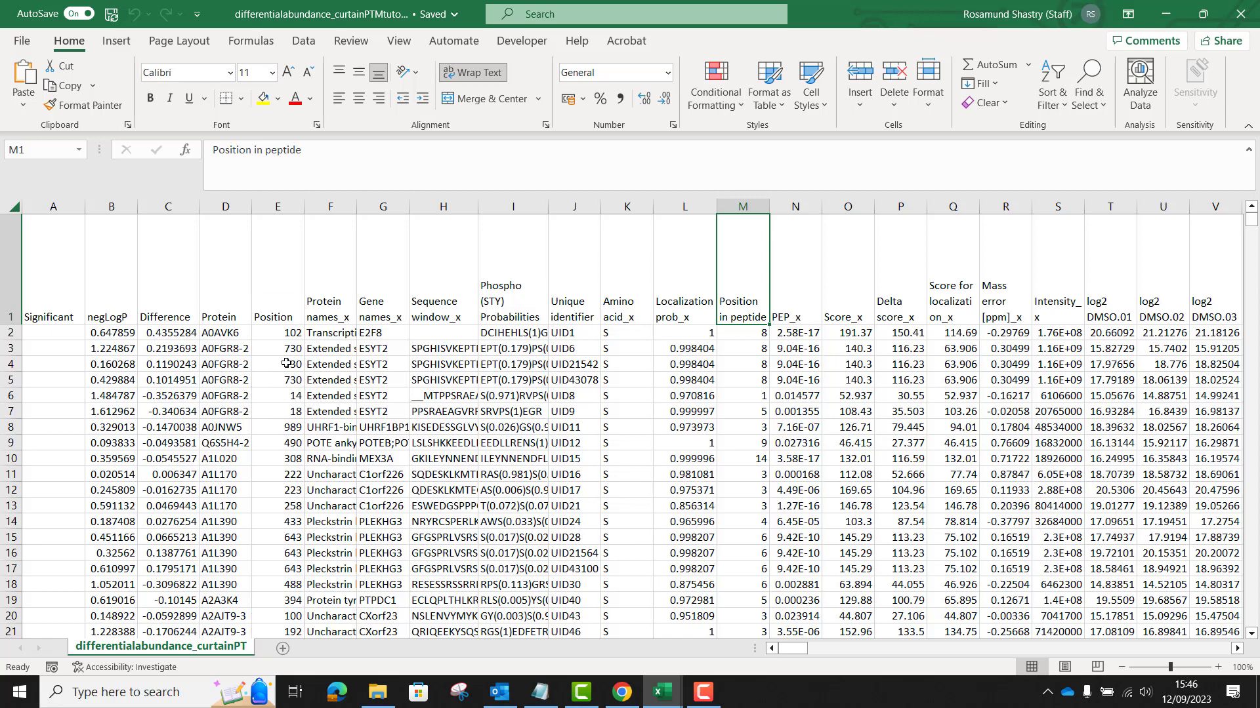
Step: Check CurtainPTM's PTM position in peptides selection against the Position in peptide column in the Excel differential abundance workbook
click(622, 694)
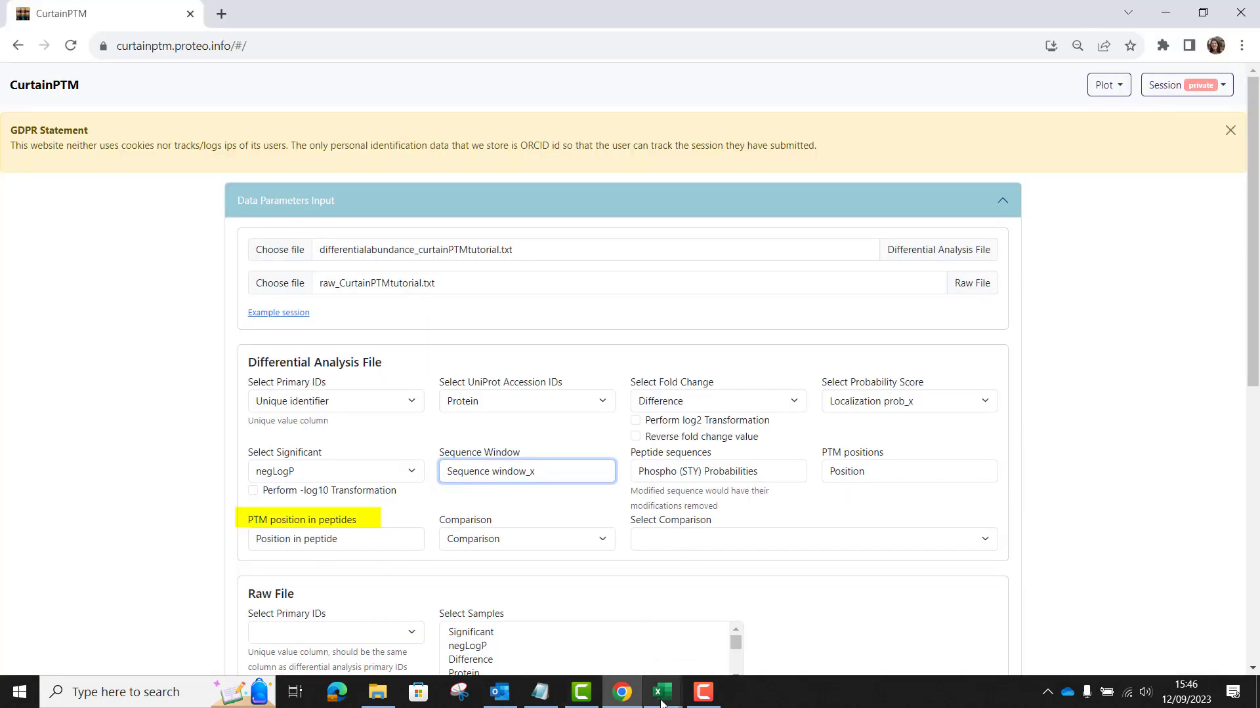
mouse_move(663, 692)
click(591, 605)
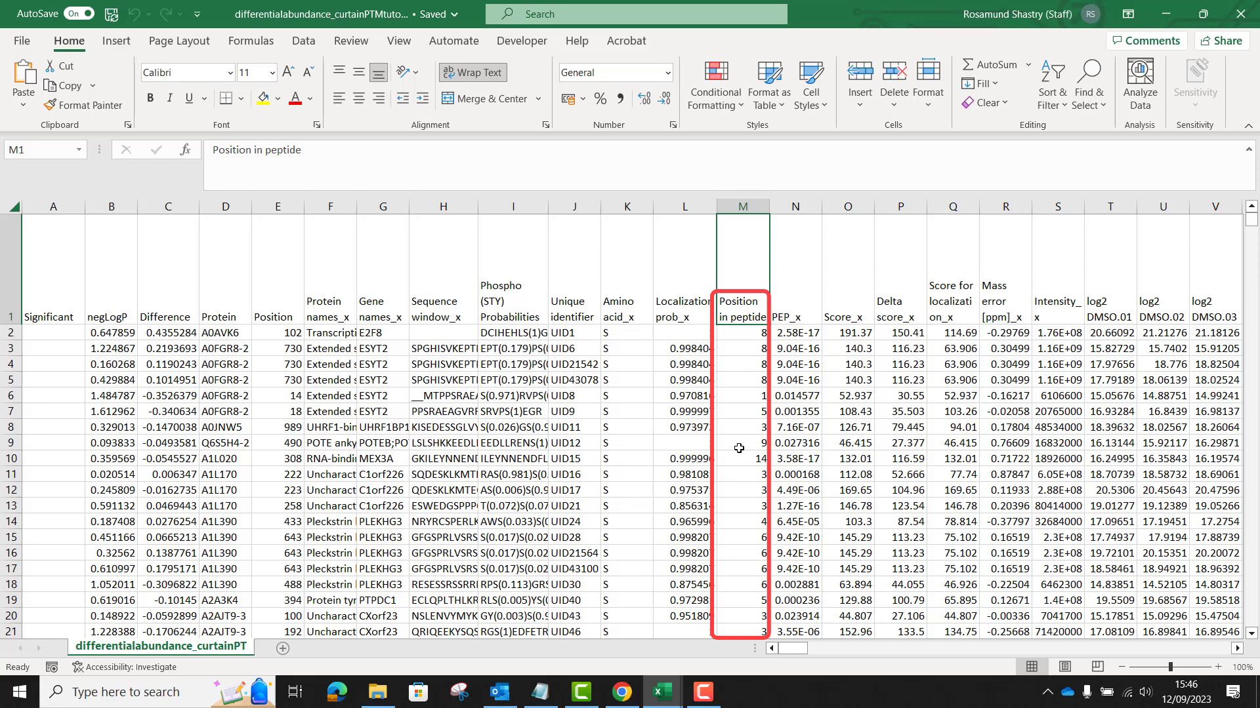
Step: Check CurtainPTM's Comparison selection against the values in the Comparison column of the Excel differential abundance workbook
click(622, 693)
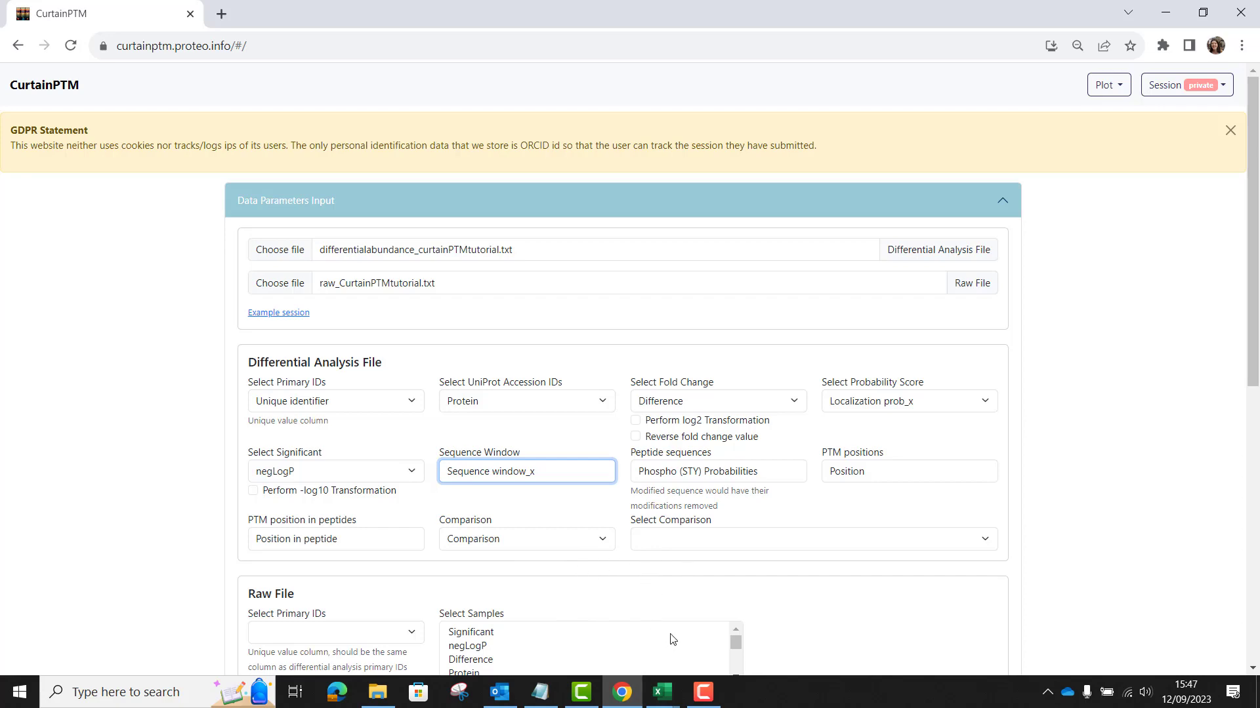
mouse_move(659, 693)
click(565, 613)
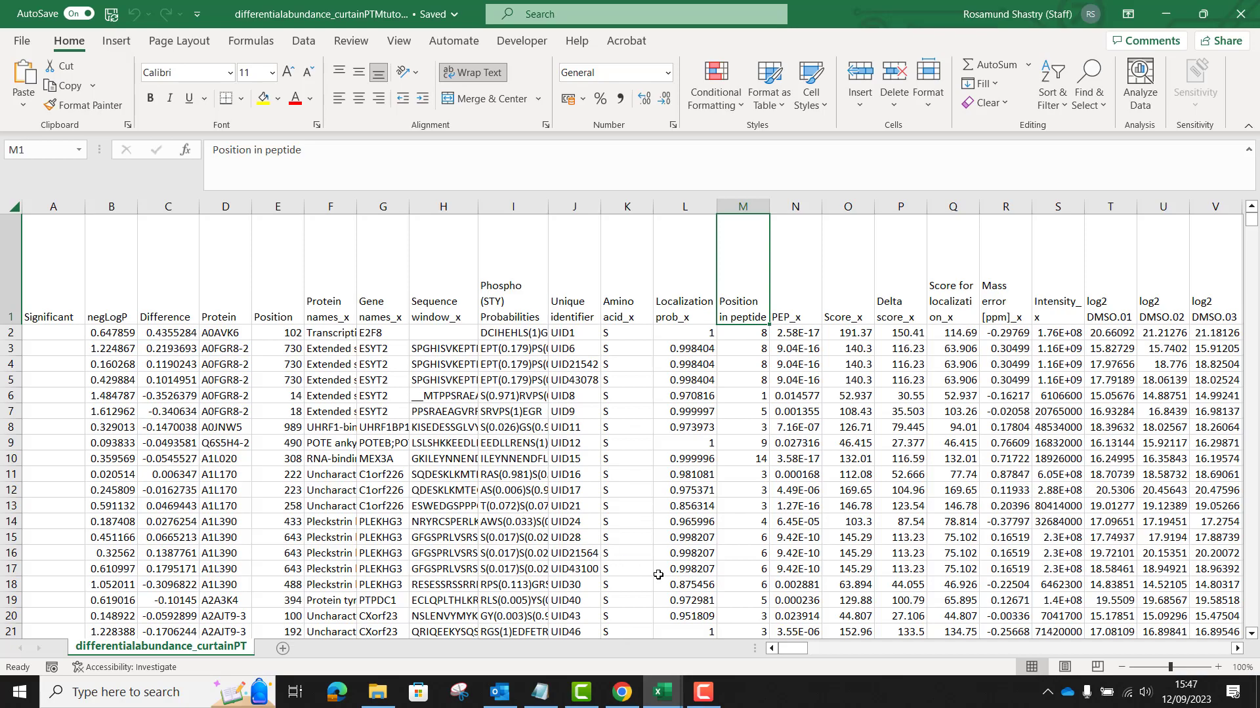
drag(795, 655, 836, 651)
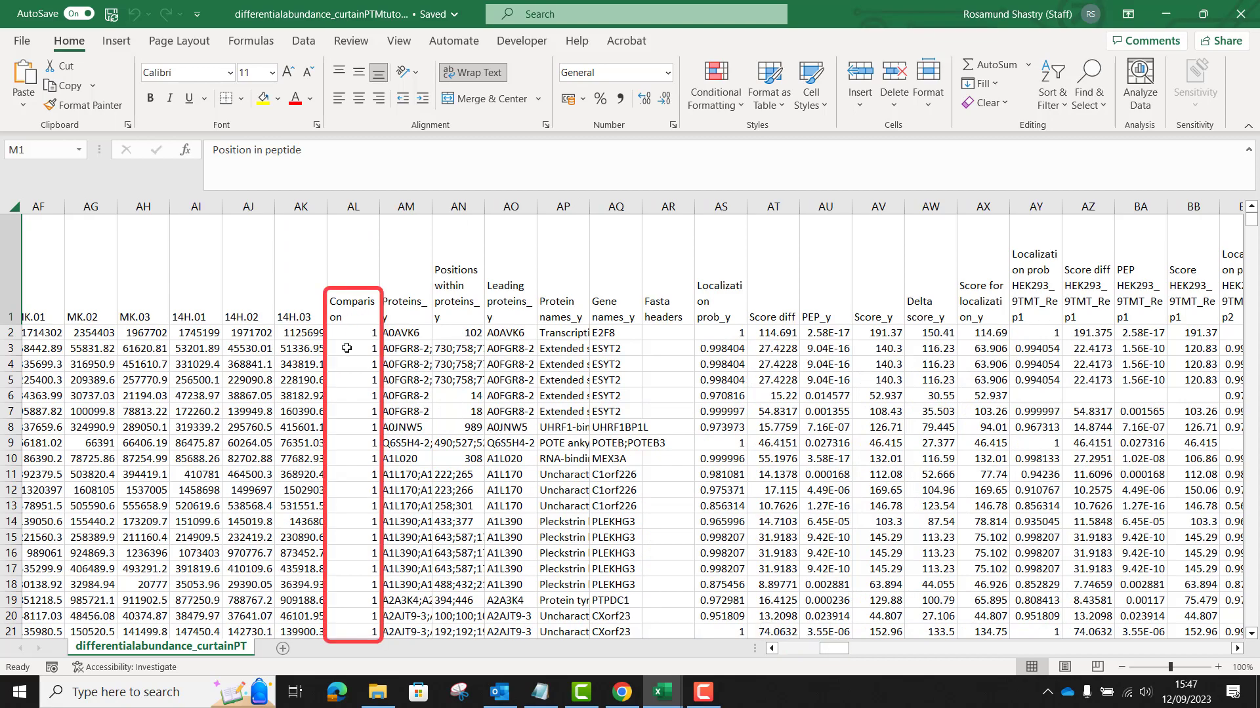
scroll(352, 357, down, 20)
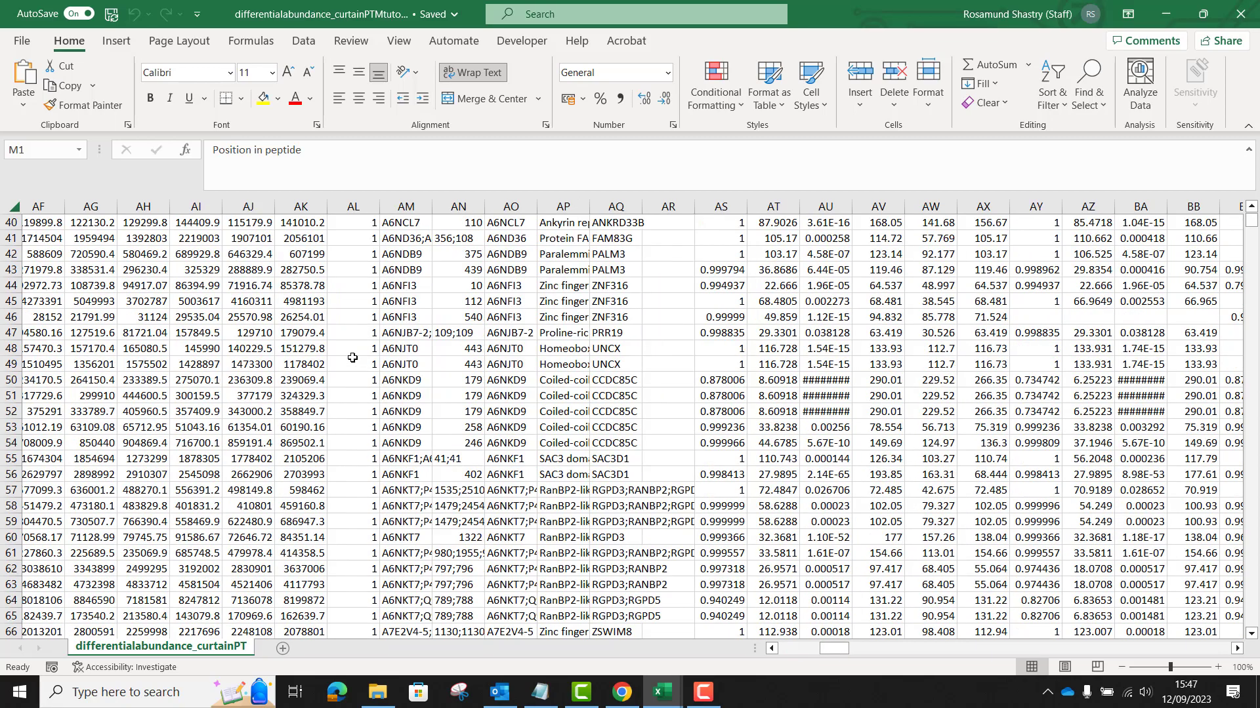
scroll(355, 360, down, 8)
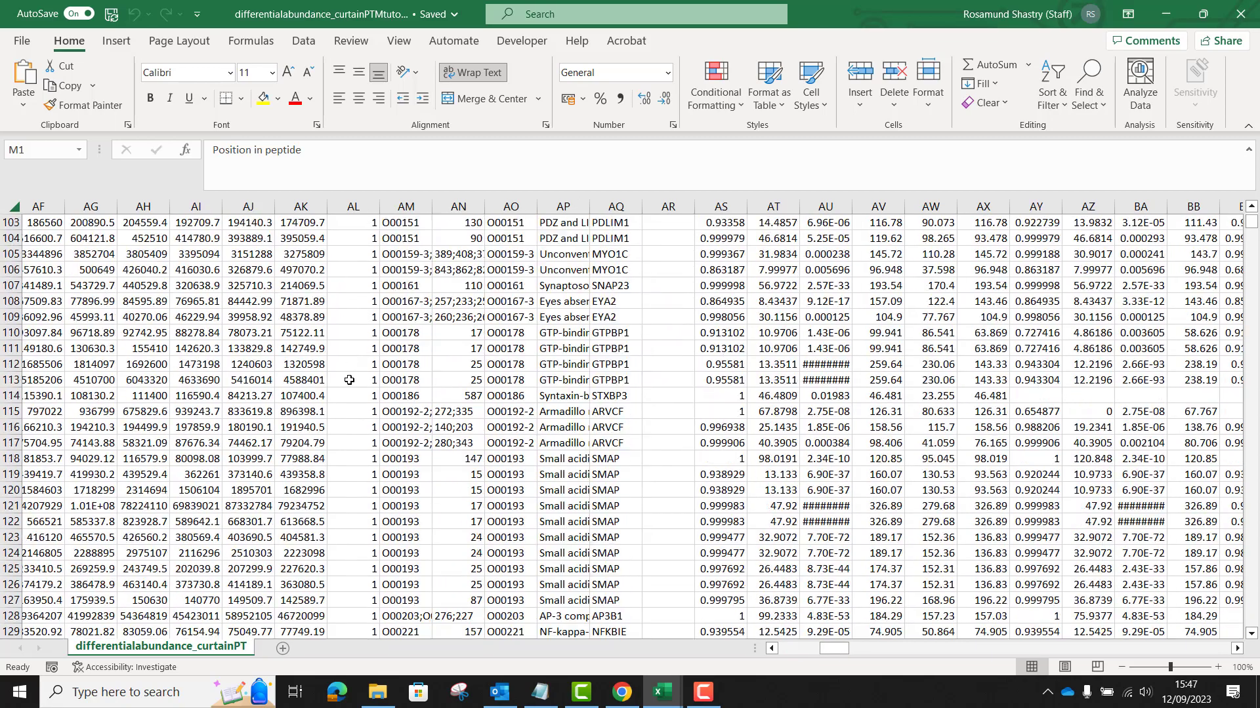
scroll(349, 381, up, 11)
scroll(349, 381, up, 20)
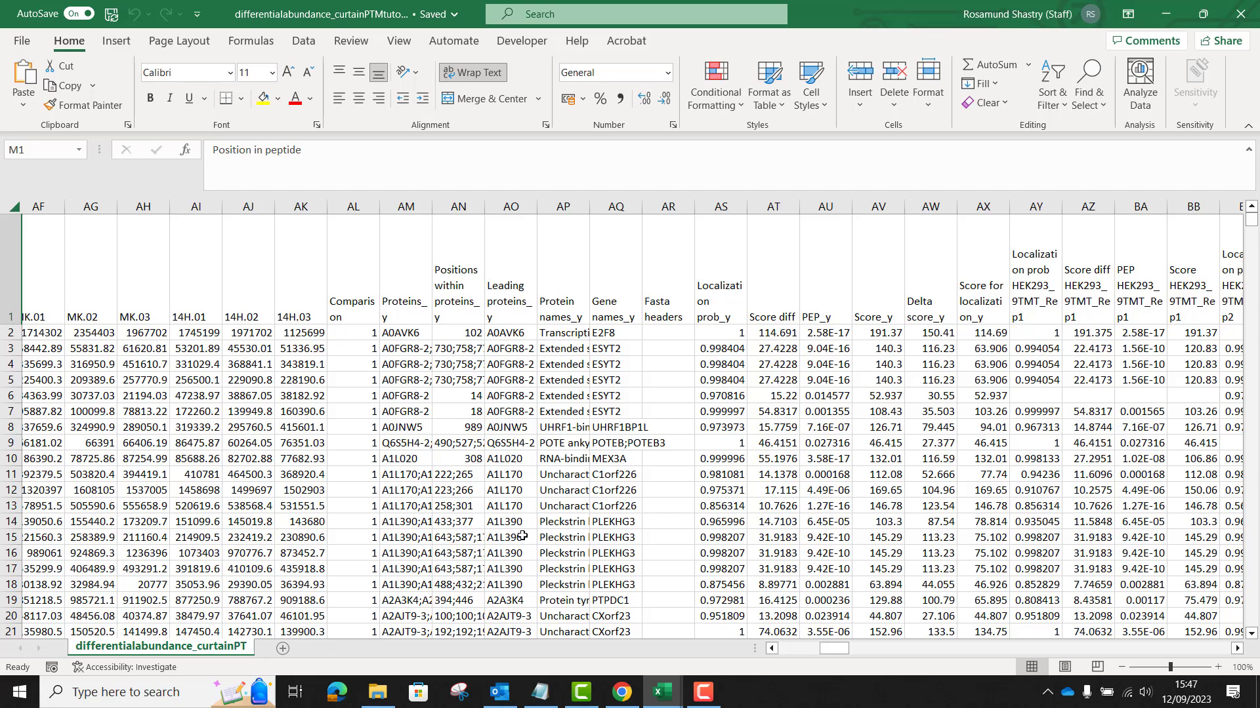
Step: Set the raw file's primary IDs in CurtainPTM to Unique identifier and check that column in the Excel raw workbook
click(622, 692)
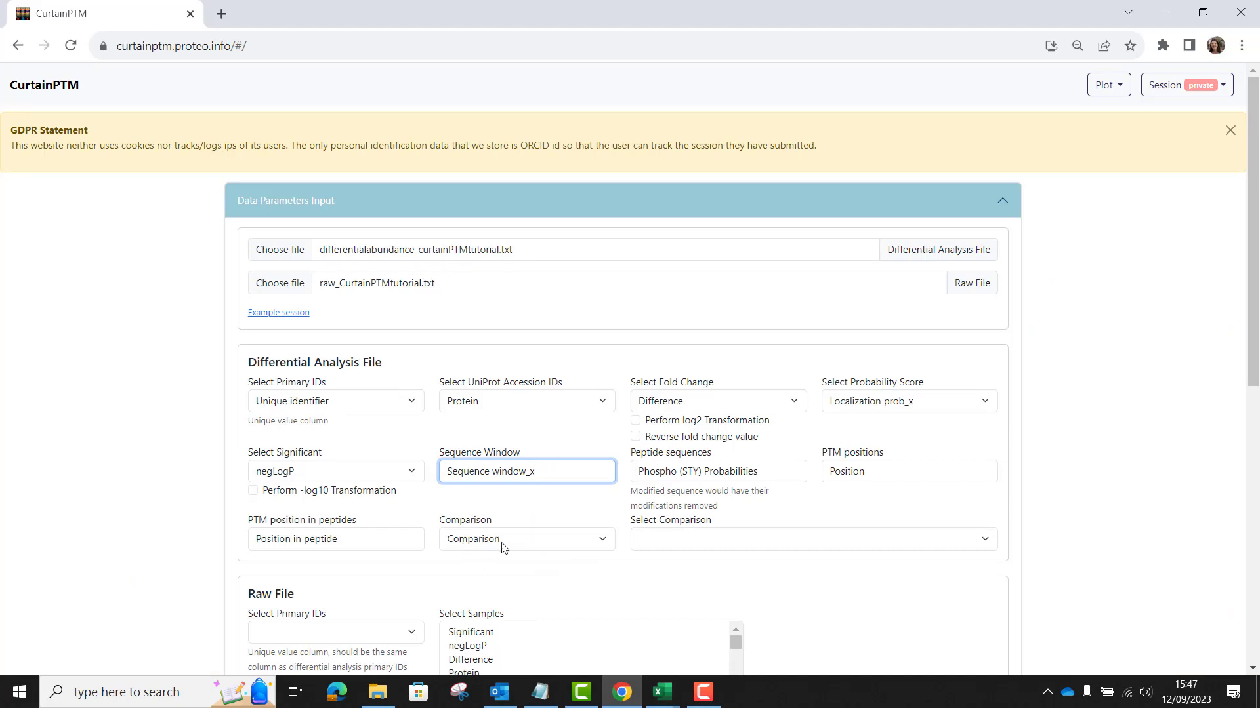
scroll(610, 568, down, 1)
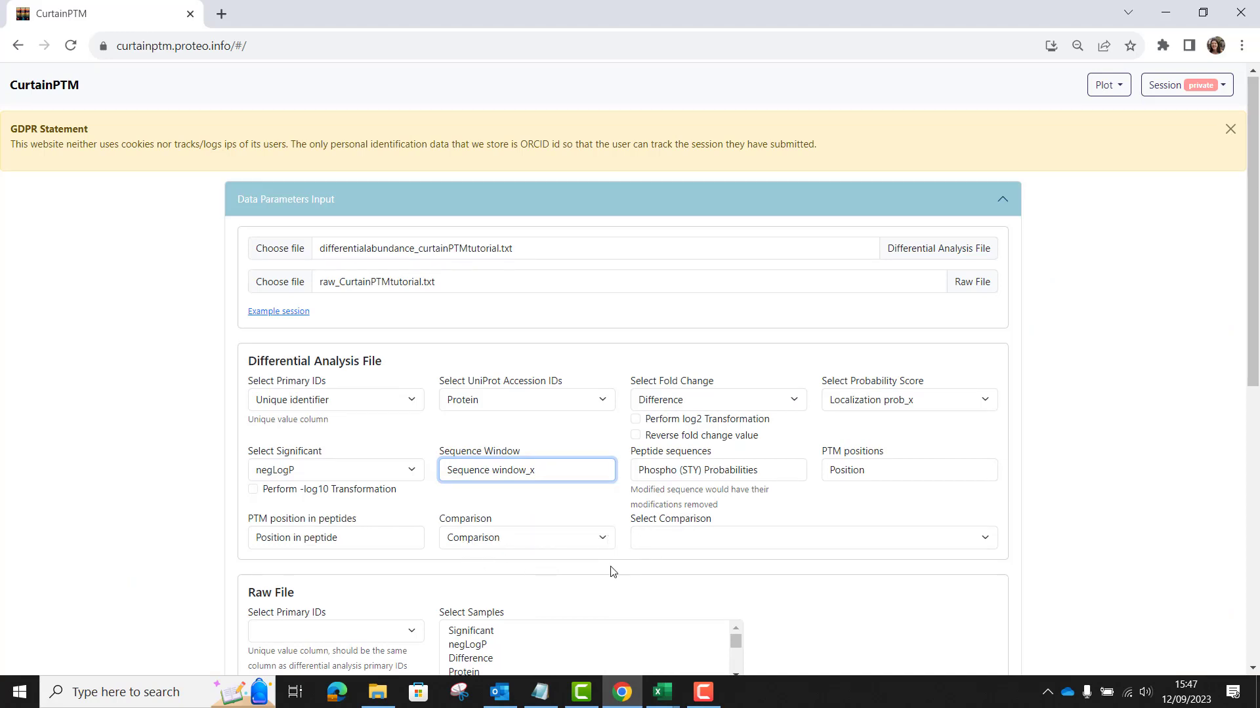
scroll(608, 504, down, 1)
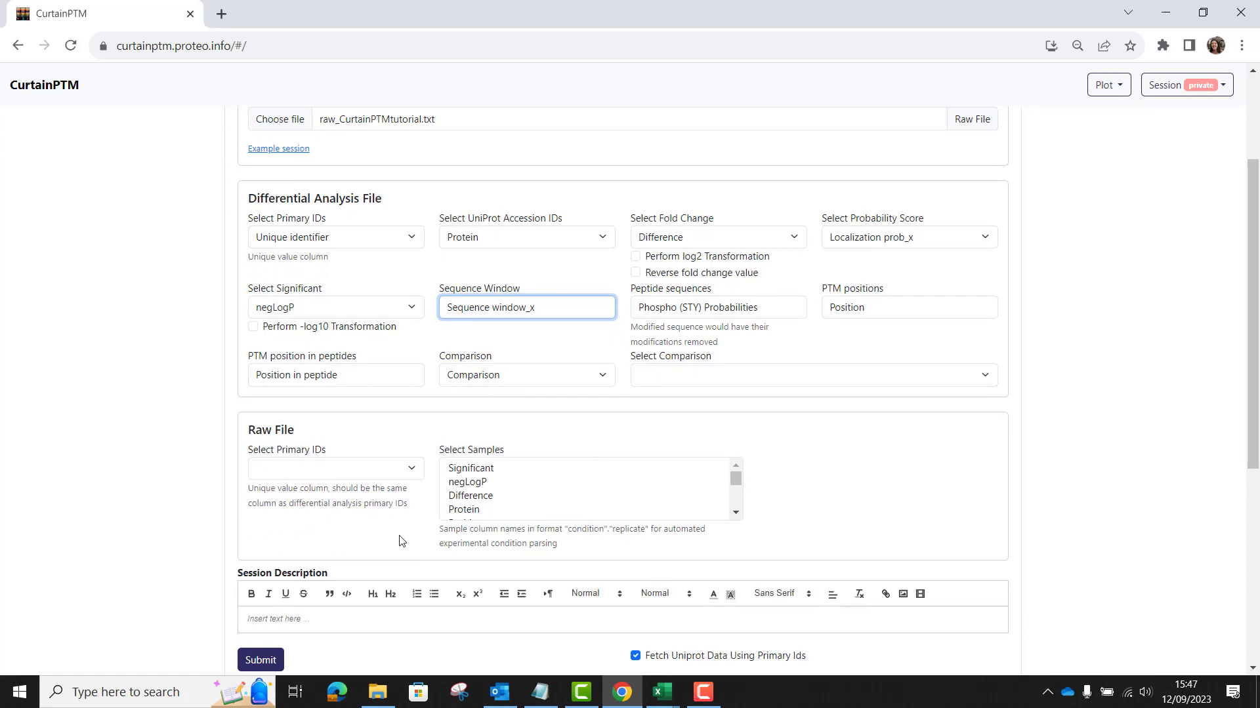
click(409, 473)
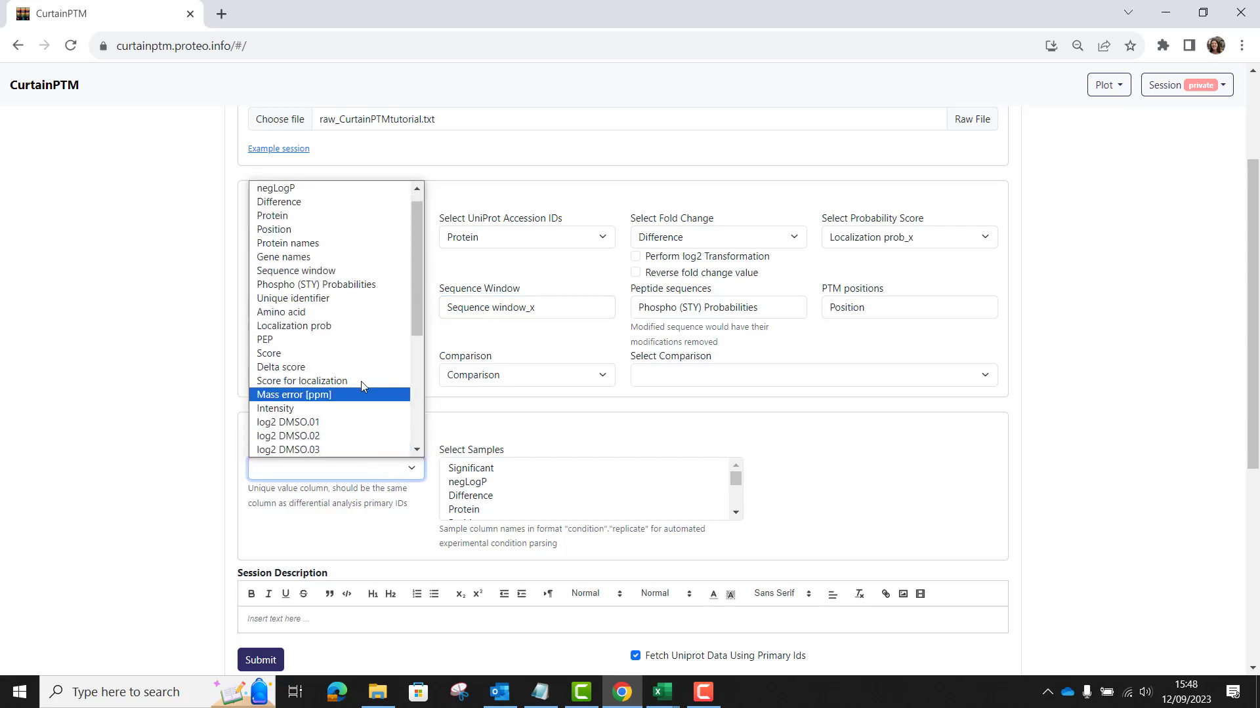
click(358, 299)
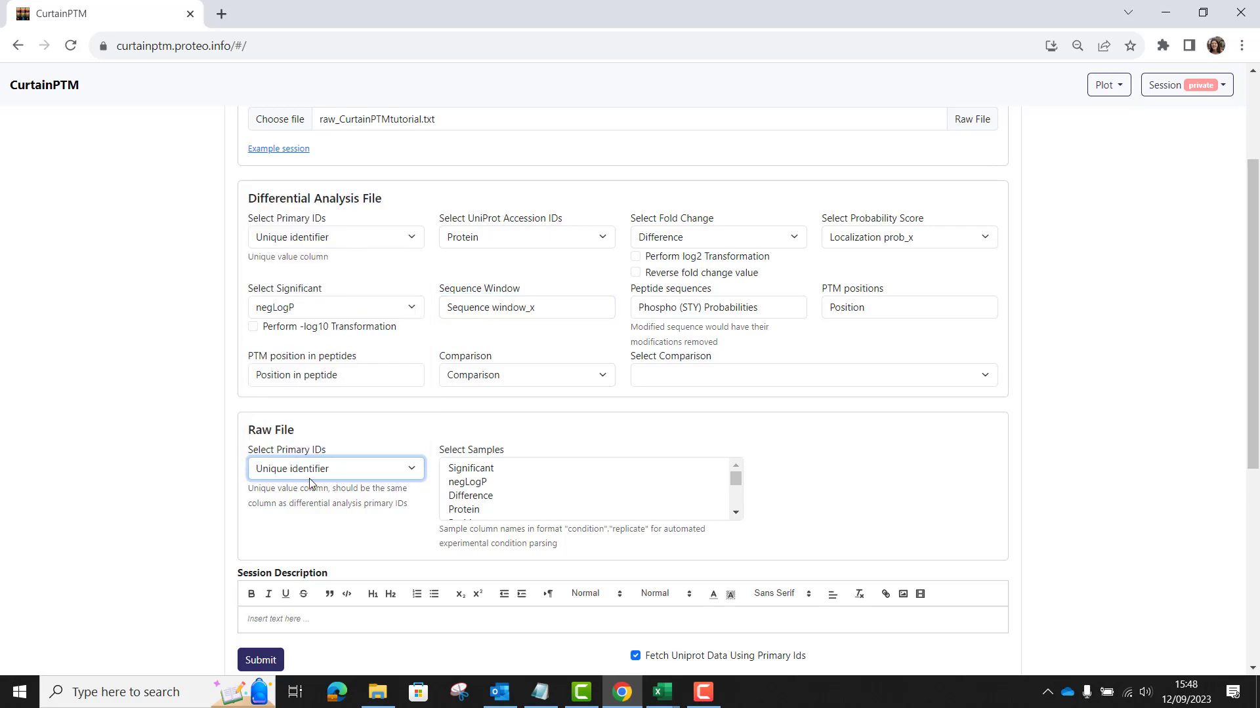
mouse_move(669, 694)
click(705, 631)
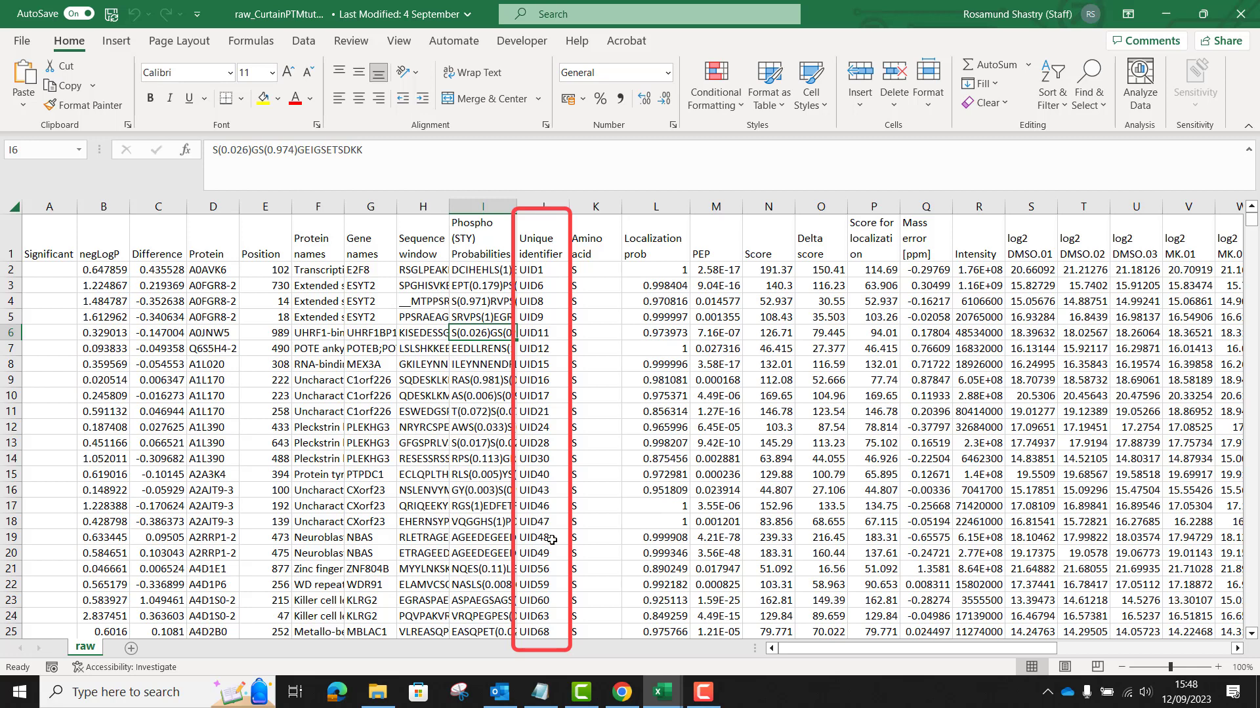
Step: Select the samples DMSO.01 through 14H.03 for the raw file in CurtainPTM
click(622, 699)
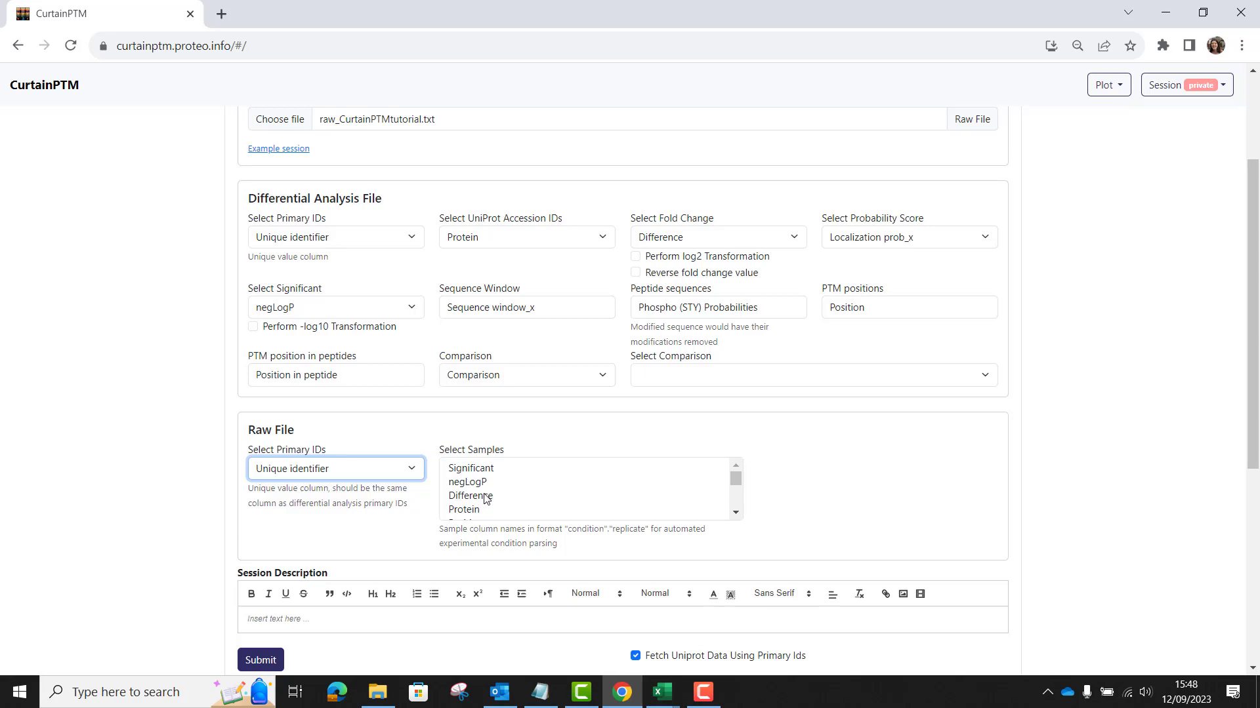
scroll(522, 496, down, 1)
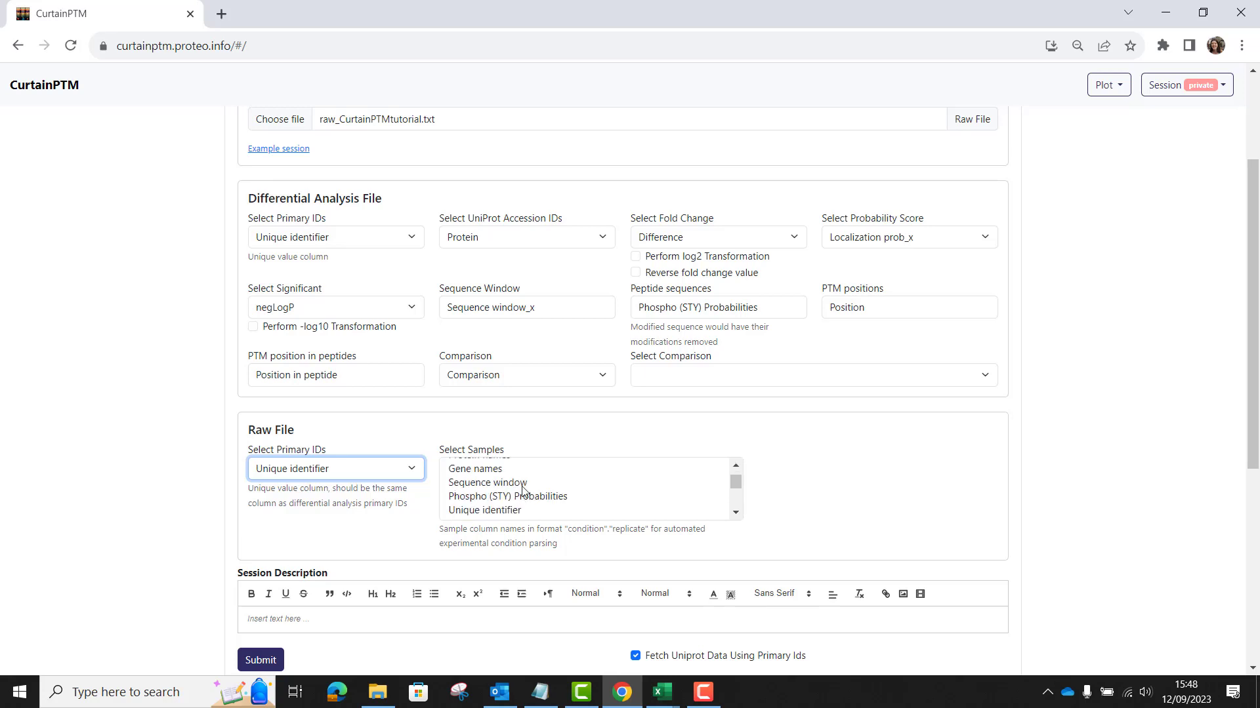
scroll(521, 492, down, 4)
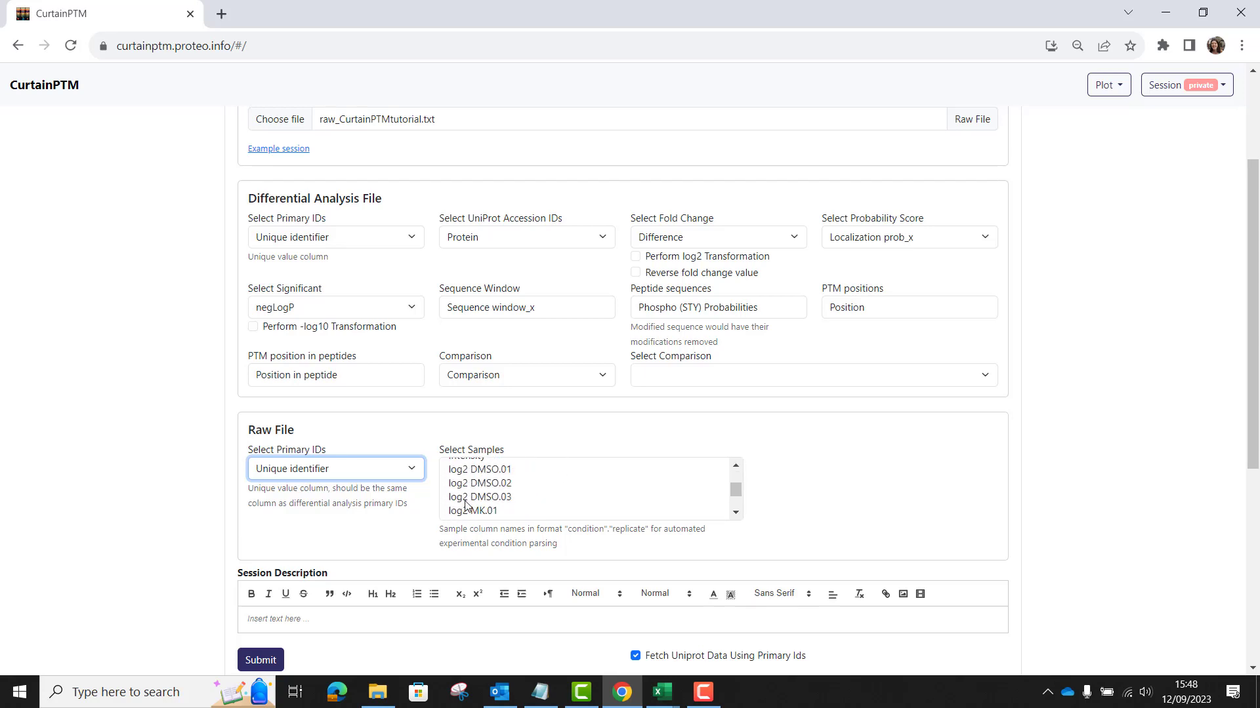
scroll(499, 502, down, 2)
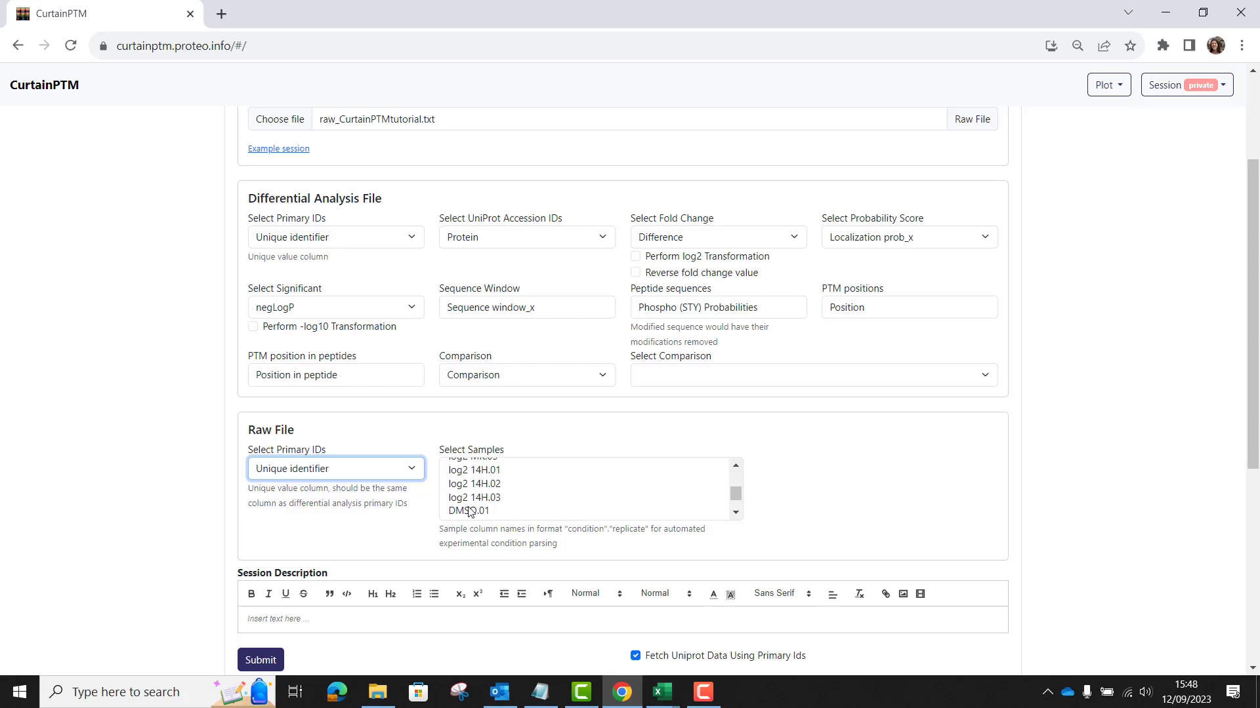
click(490, 510)
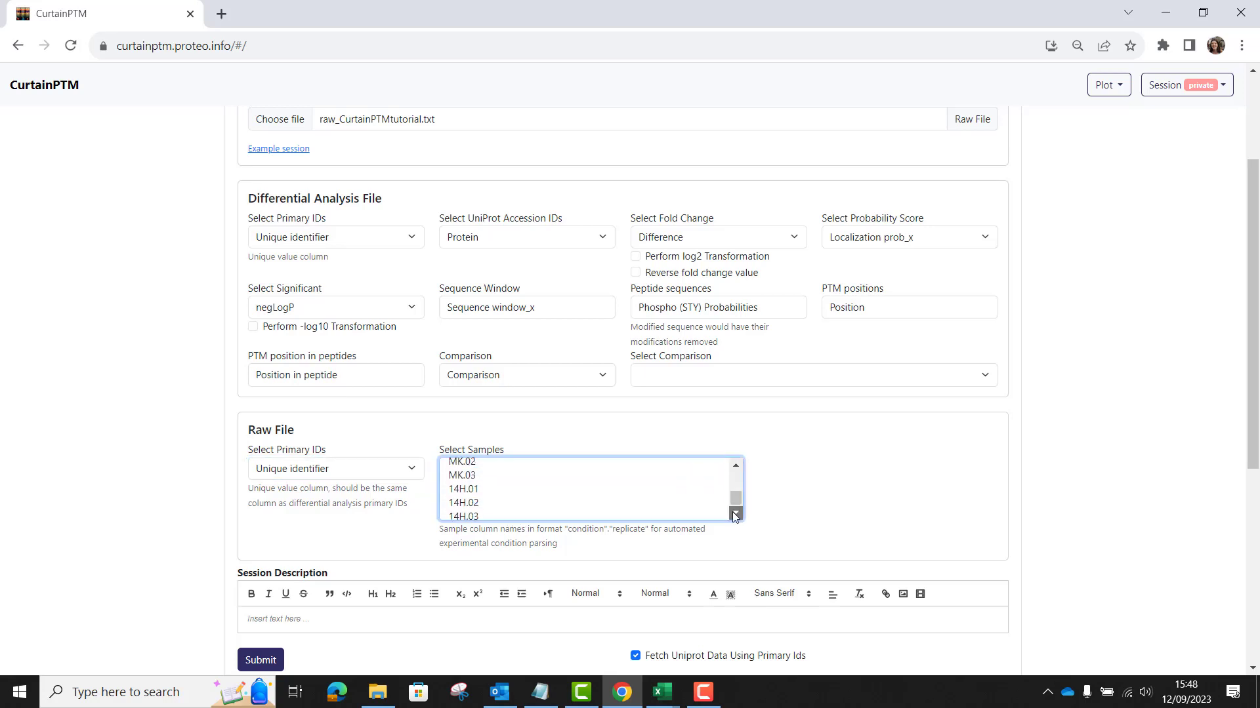
shift+click(497, 505)
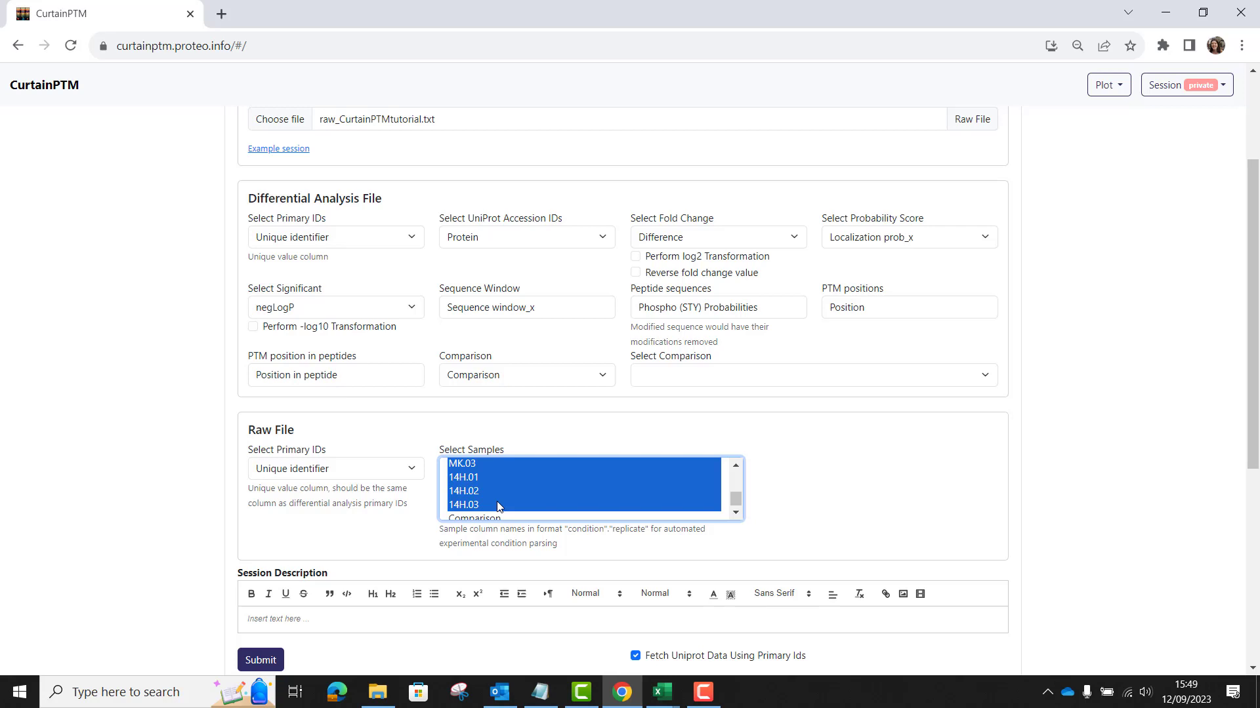
Step: Submit the mapped data for processing and bring up the differential analysis volcano plot
scroll(404, 622, down, 1)
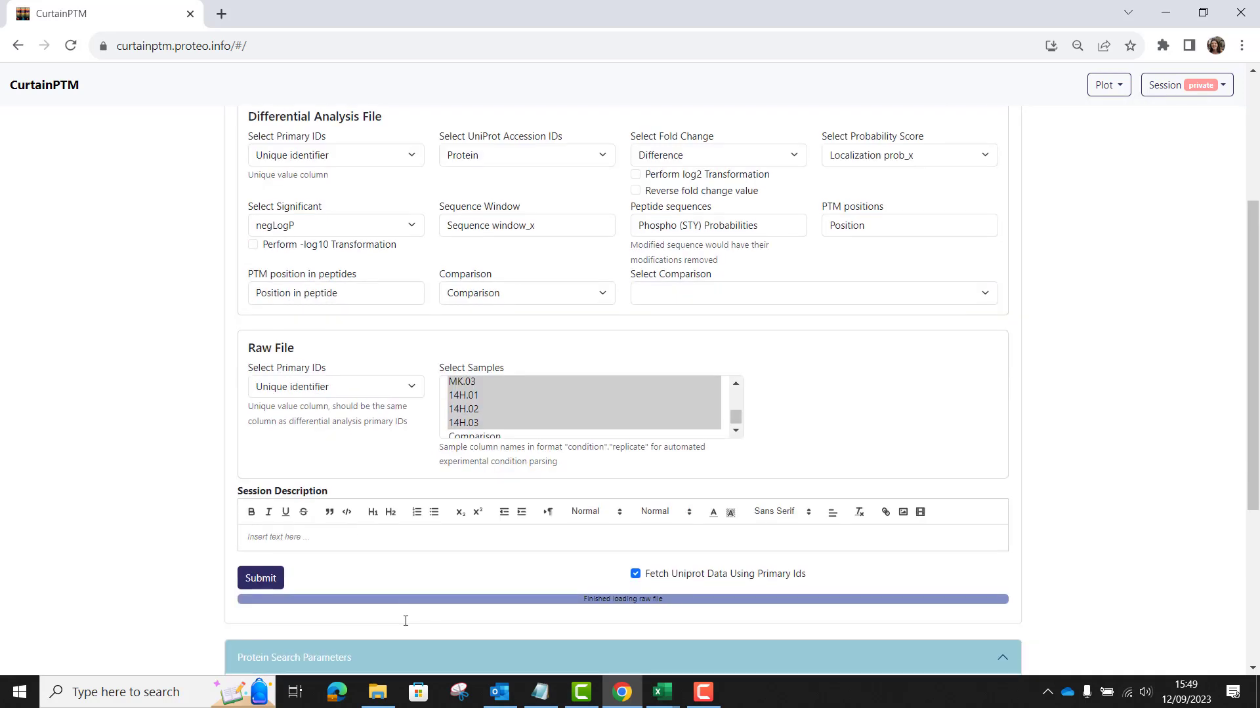
click(268, 583)
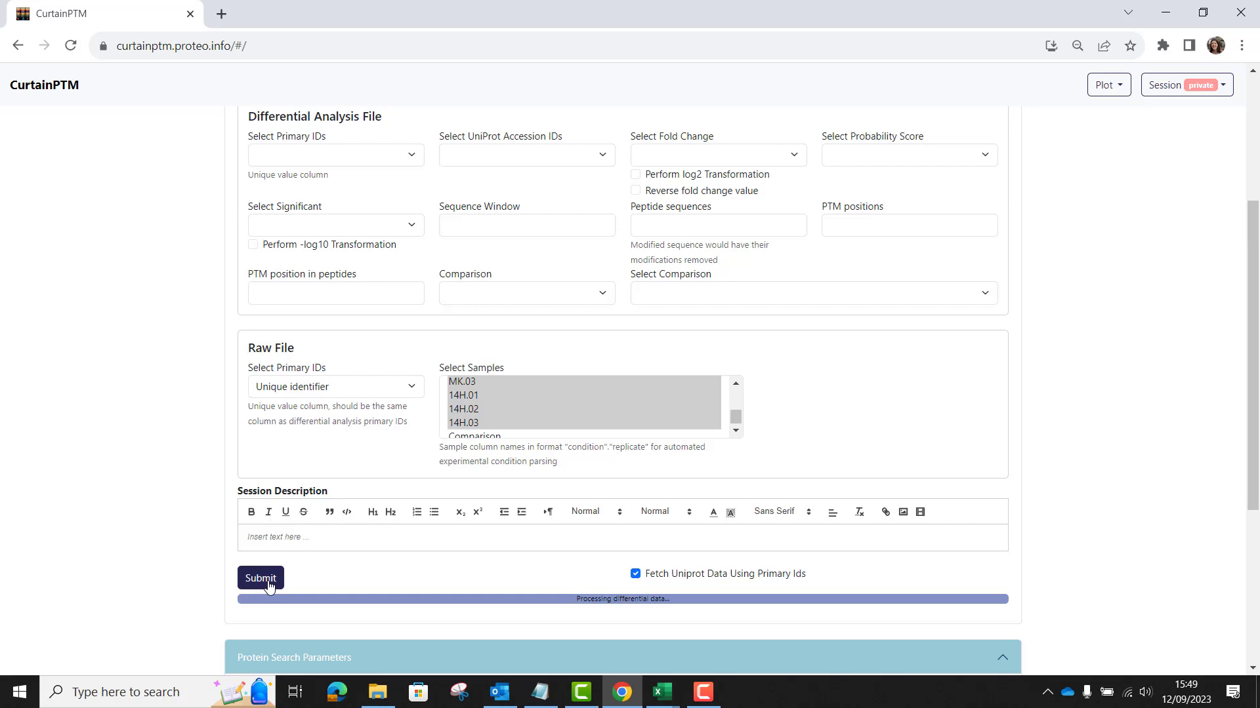
scroll(268, 584, down, 1)
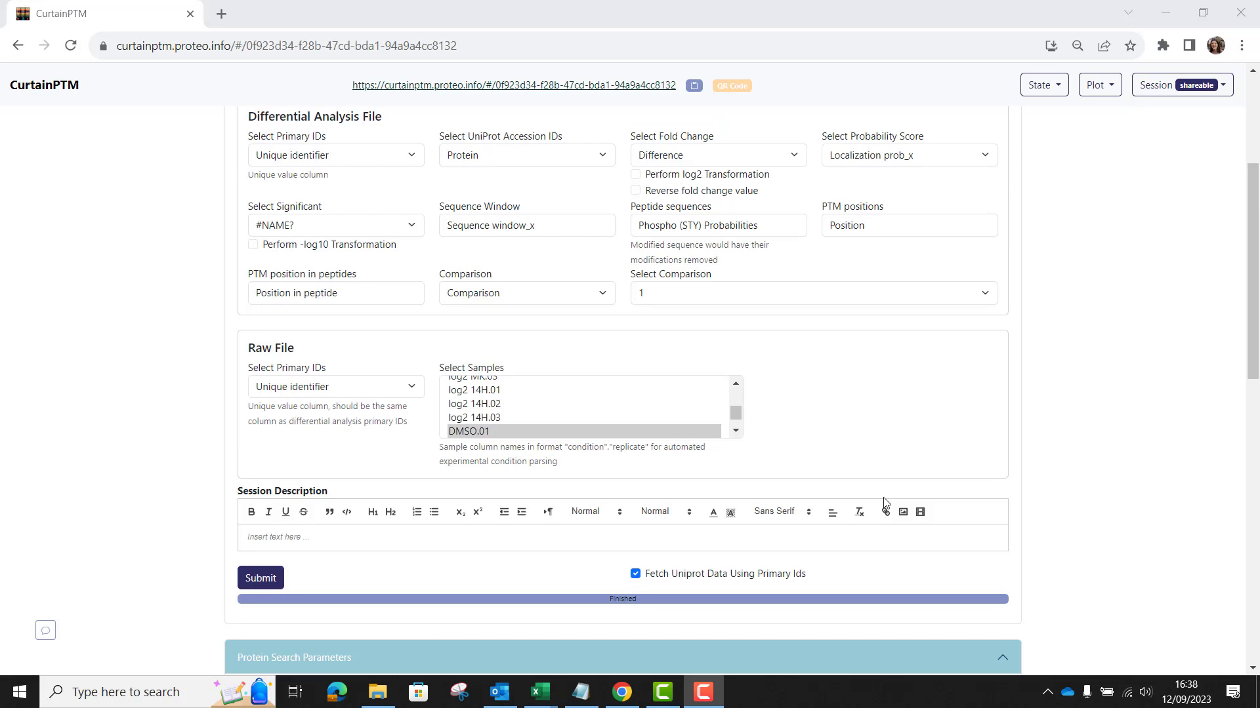
scroll(884, 503, down, 8)
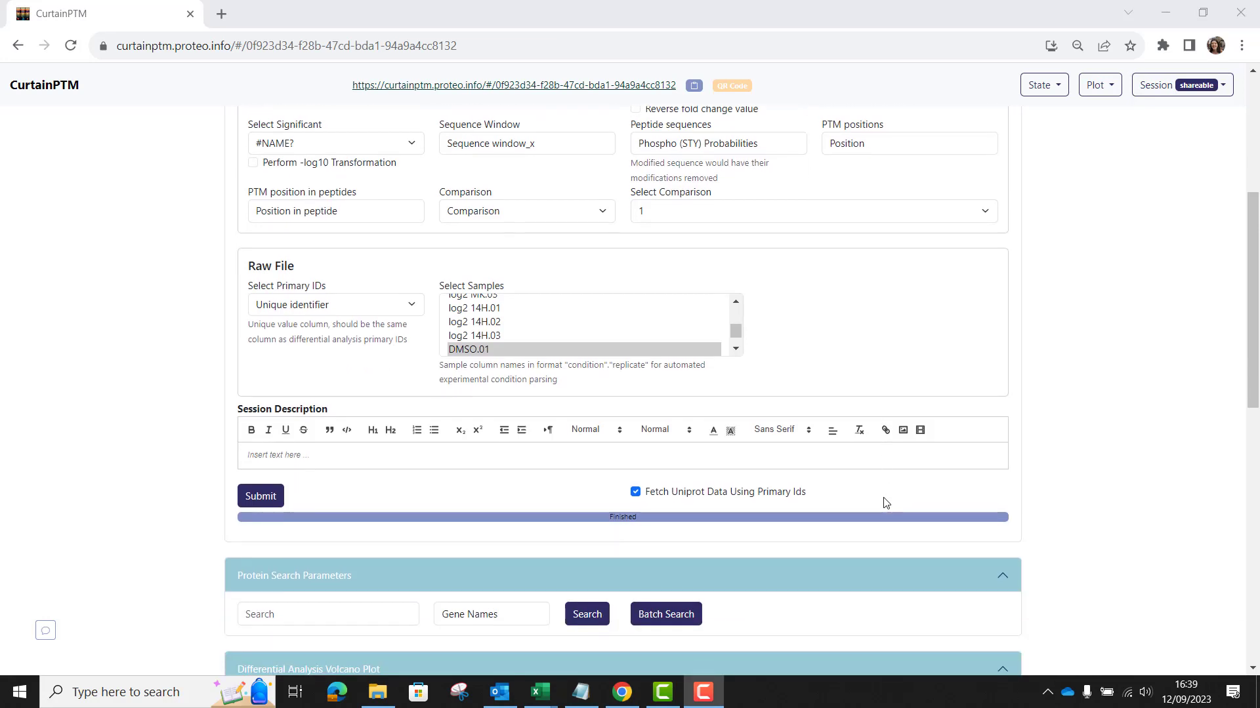
scroll(883, 503, down, 1)
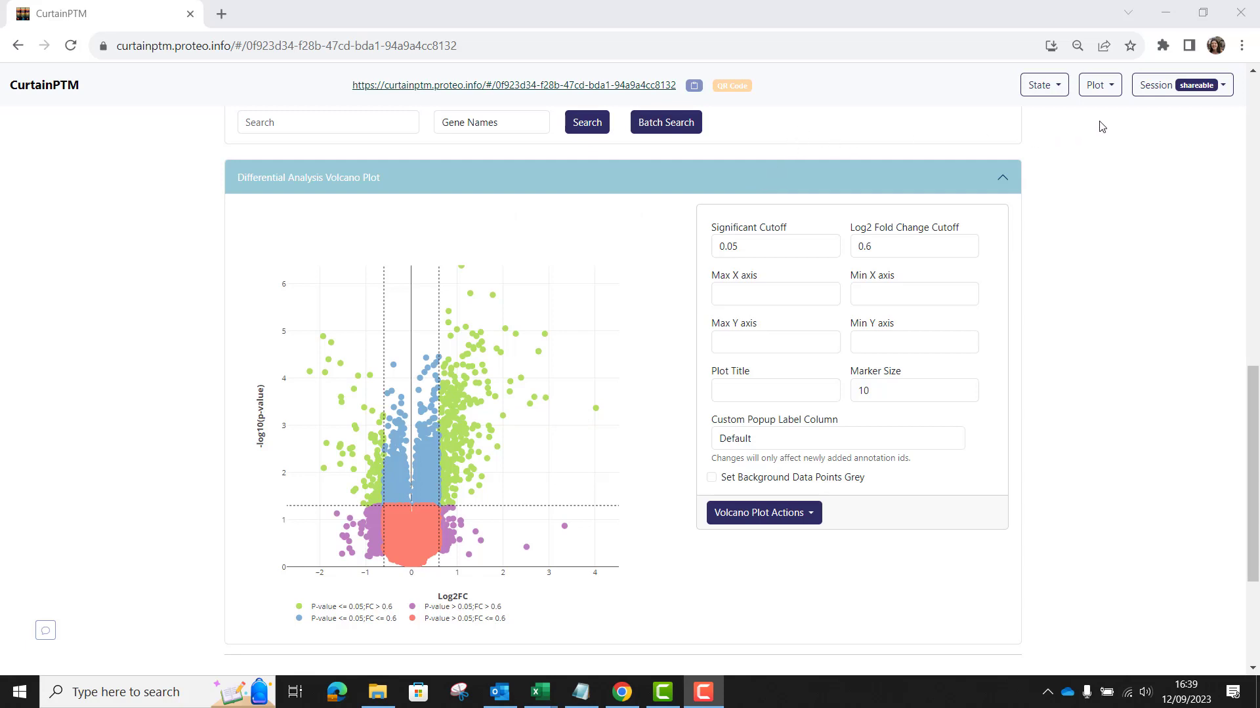
Step: Open the session options
click(1160, 86)
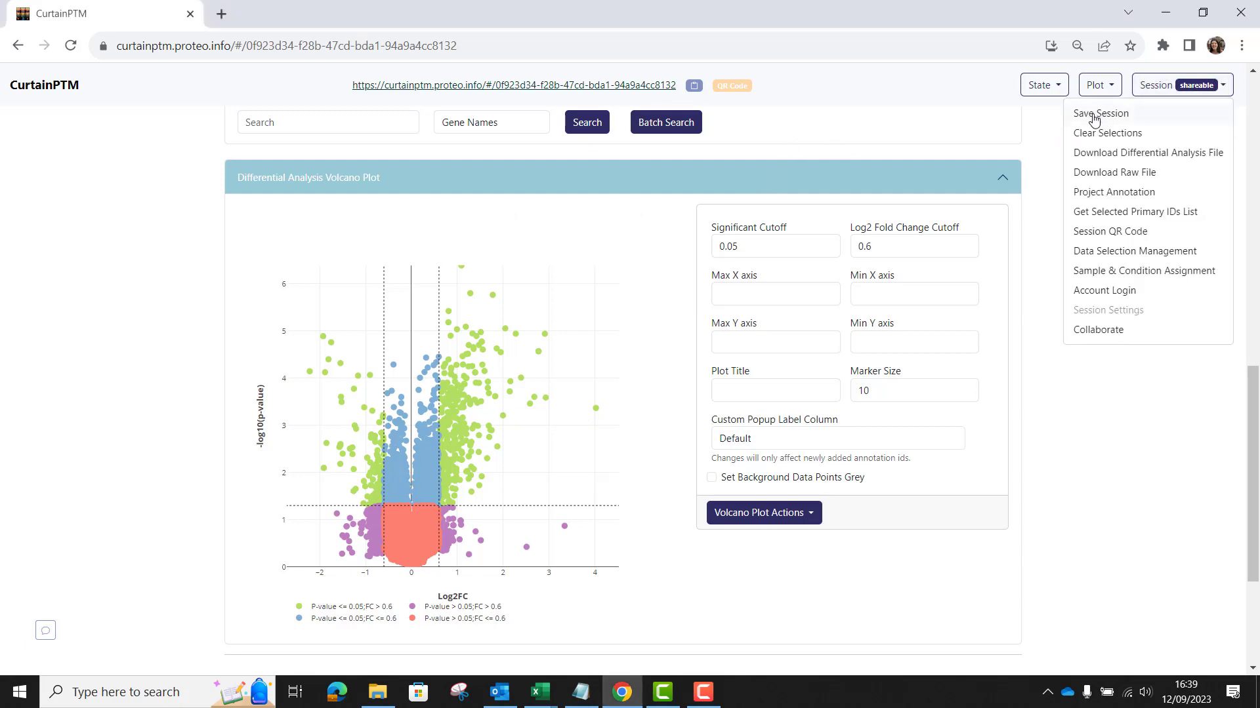